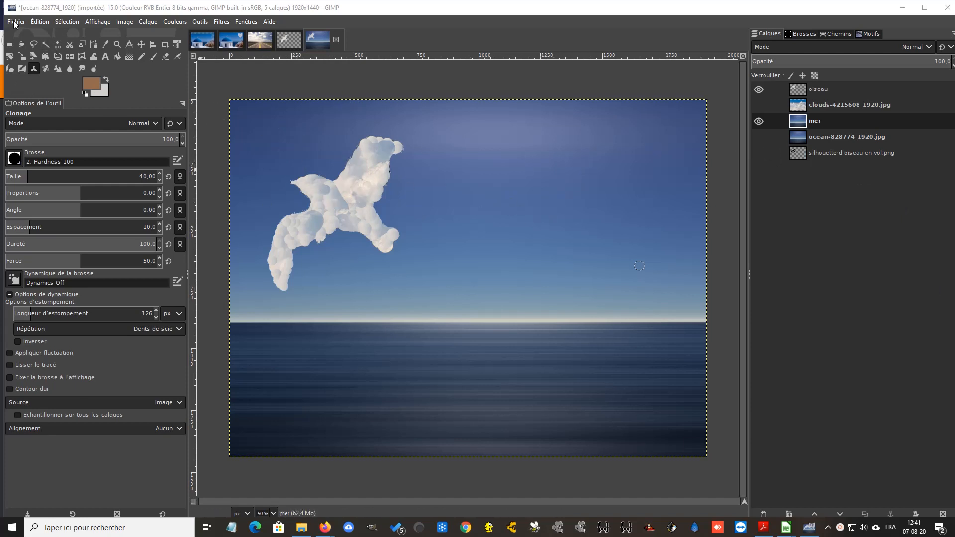
Open the image ocean-828774_1920.jpg from the 006-un ciel étrange folder
{"action": "left_click", "coordinate": [15, 23]}
{"action": "left_click", "coordinate": [29, 60]}
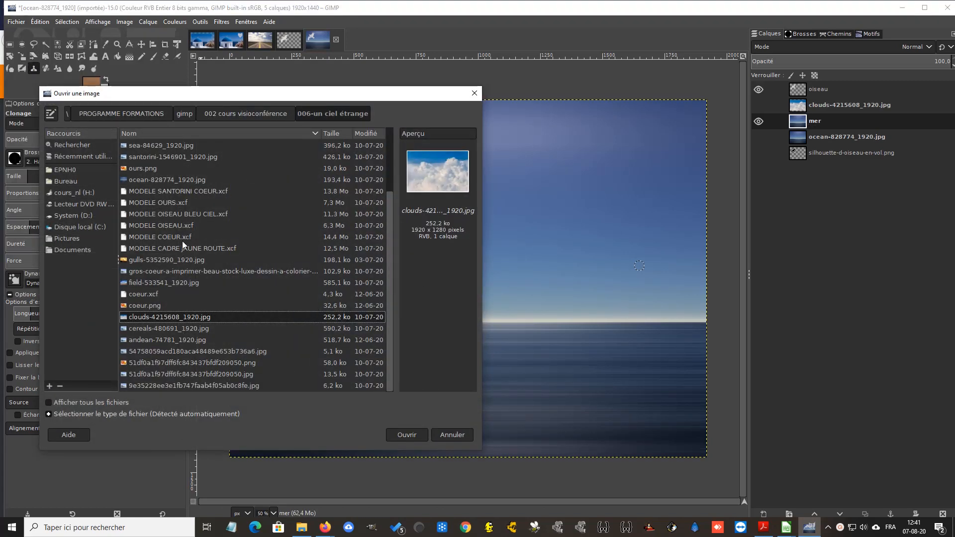
{"action": "scroll", "coordinate": [182, 242], "scroll_direction": "up", "scroll_amount": 3}
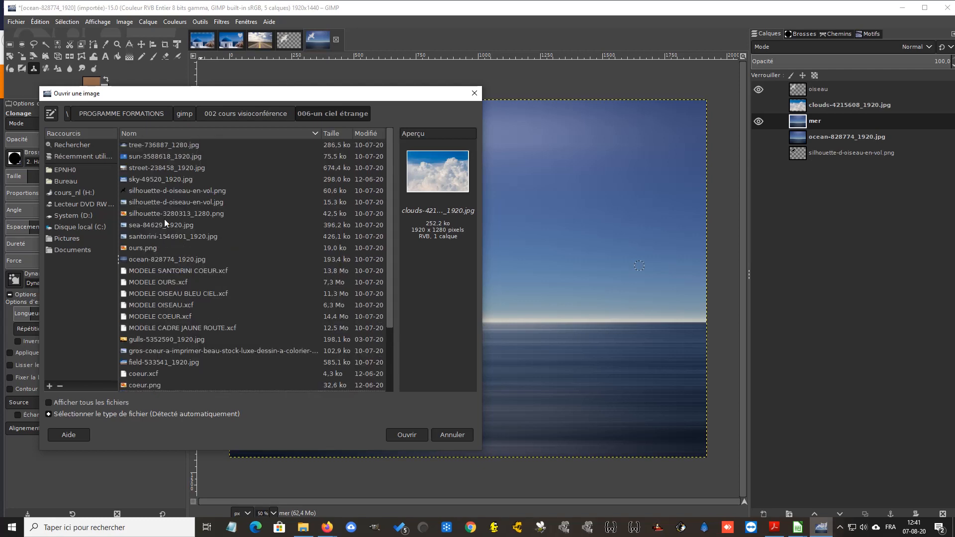
{"action": "left_click", "coordinate": [174, 260]}
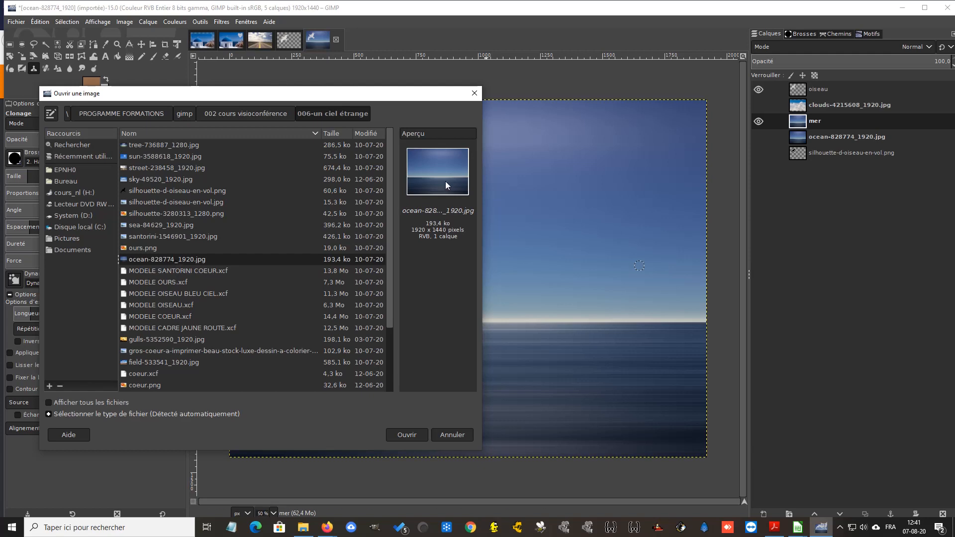
{"action": "left_click", "coordinate": [408, 436]}
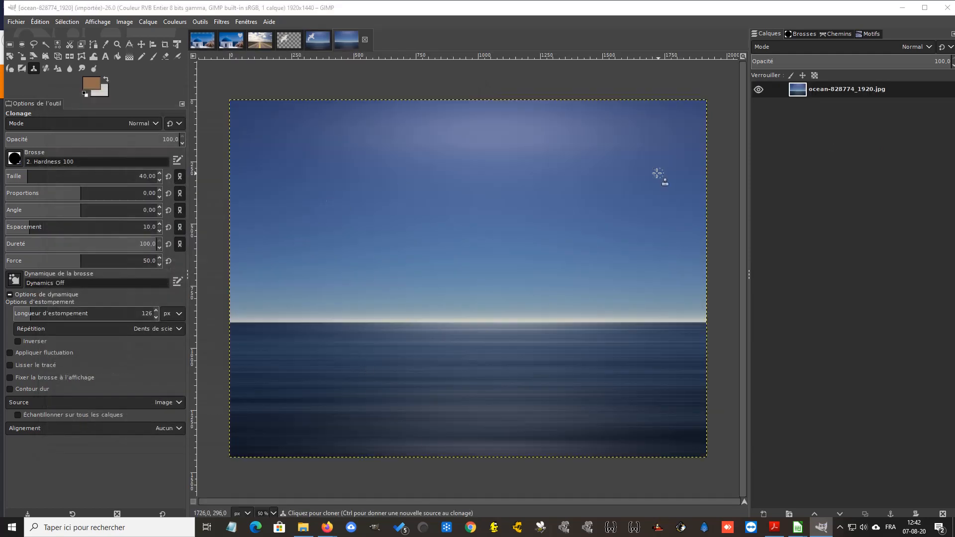
Duplicate the ocean-828774_1920.jpg layer and rename the copy "océan"
{"action": "right_click", "coordinate": [859, 88]}
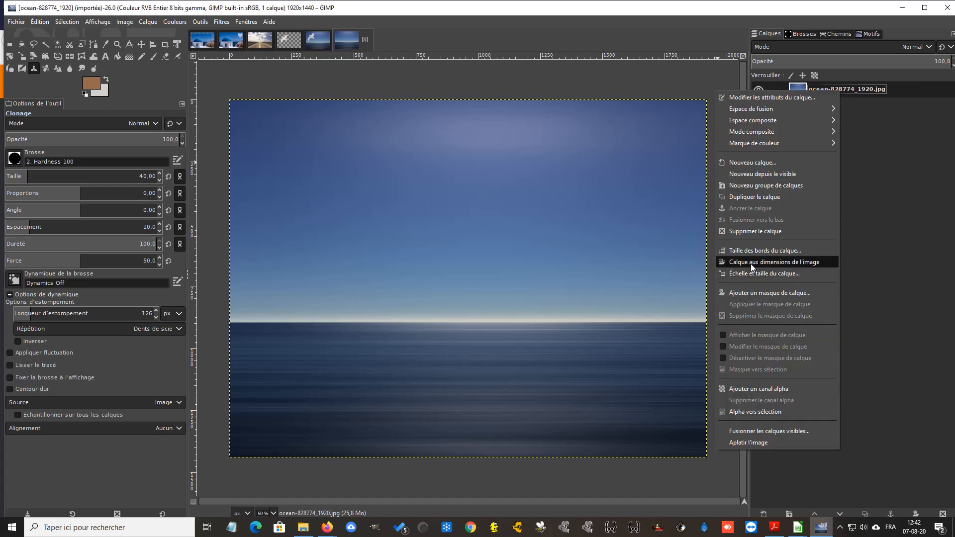
{"action": "left_click", "coordinate": [750, 198]}
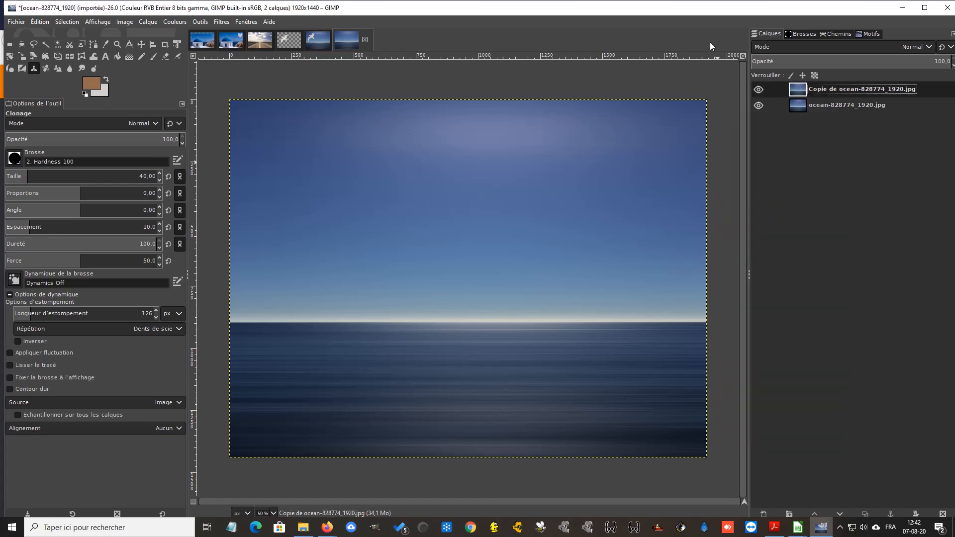
{"action": "double_click", "coordinate": [823, 90]}
{"action": "type", "text": "océan"}
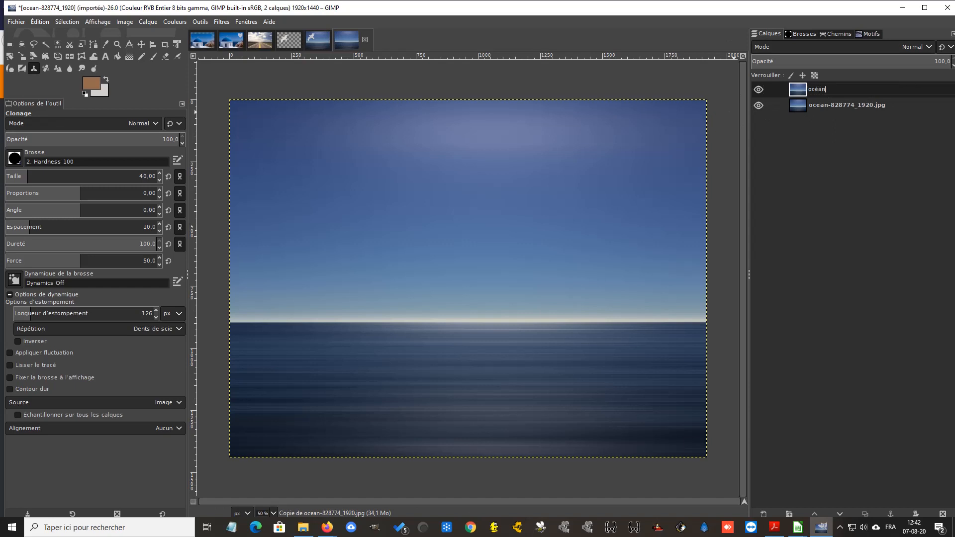
{"action": "key", "text": "Return"}
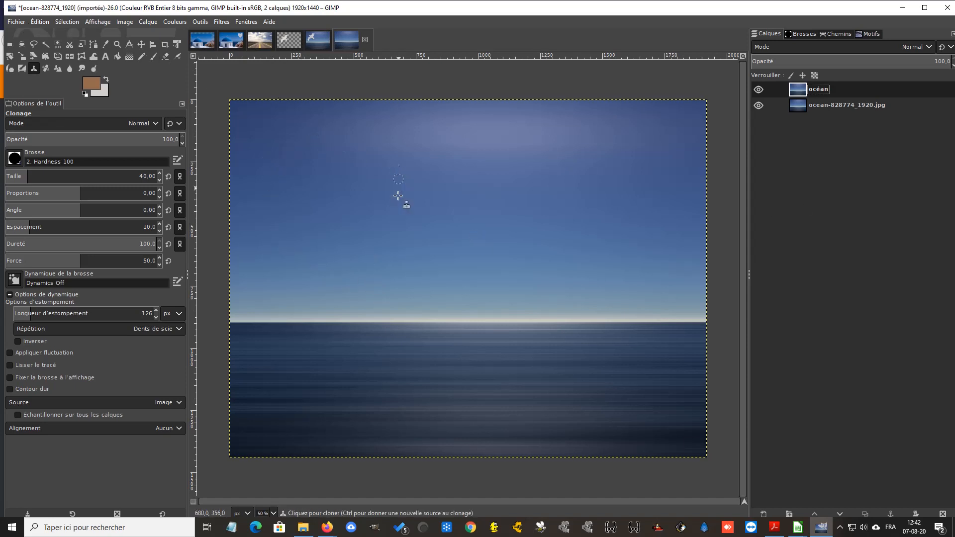
Import silhouette-d-oiseau-en-vol.png as a new layer in the ocean image
{"action": "left_click", "coordinate": [13, 22]}
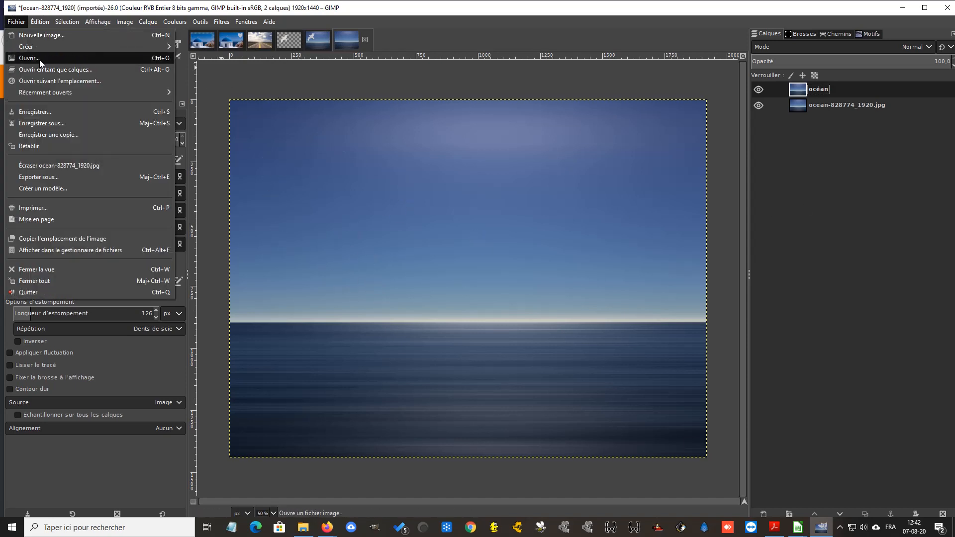
{"action": "left_click", "coordinate": [47, 71]}
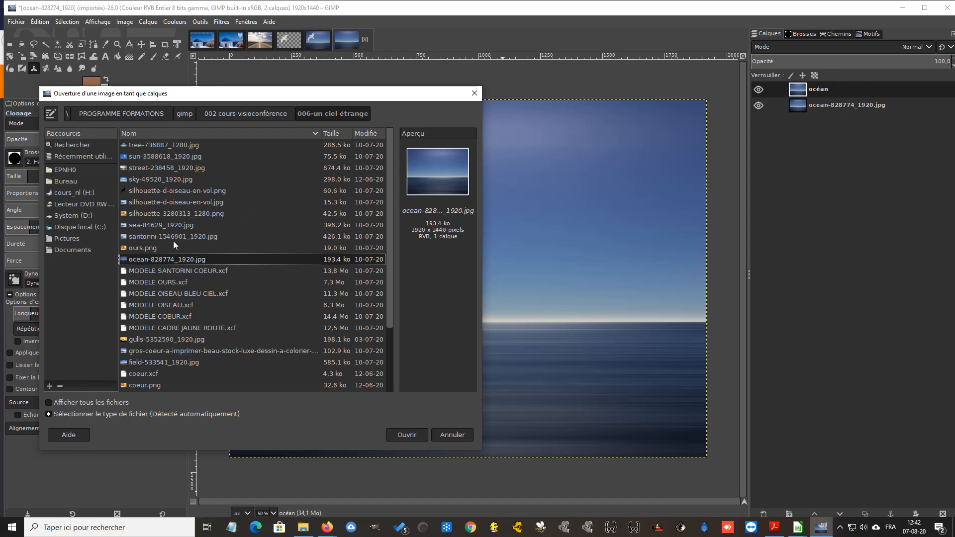
{"action": "left_click", "coordinate": [163, 191]}
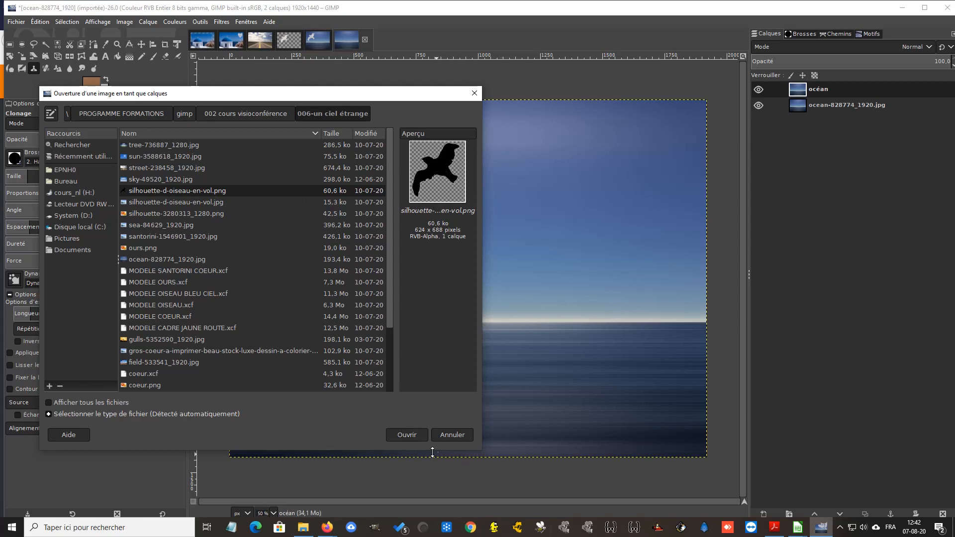
{"action": "left_click", "coordinate": [411, 437]}
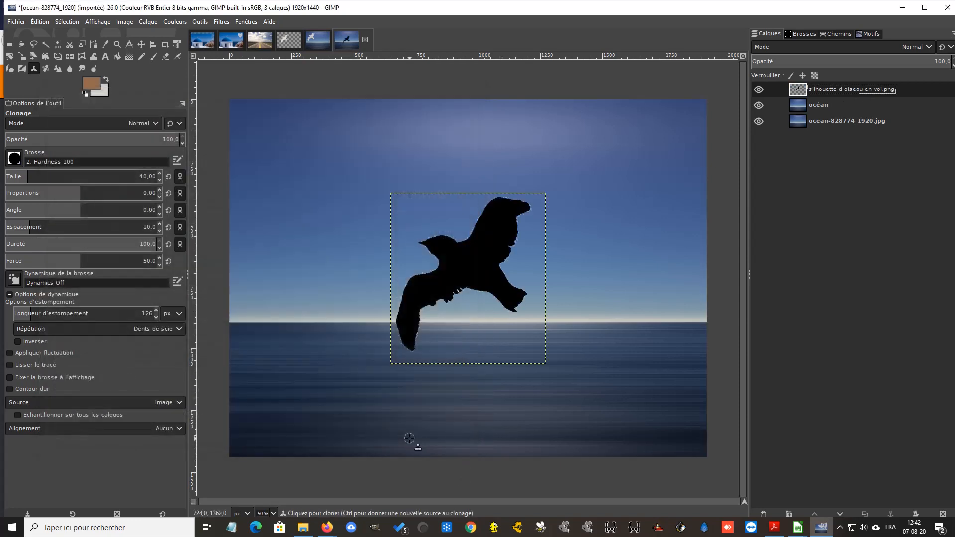
Duplicate the silhouette-d-oiseau-en-vol.png layer and rename the copy "oiseau"
{"action": "right_click", "coordinate": [835, 90]}
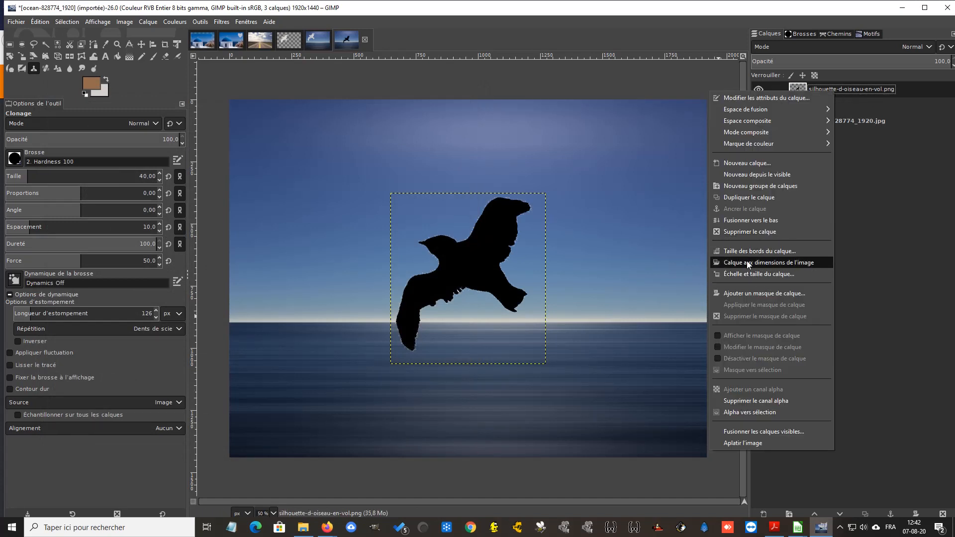
{"action": "left_click", "coordinate": [751, 199]}
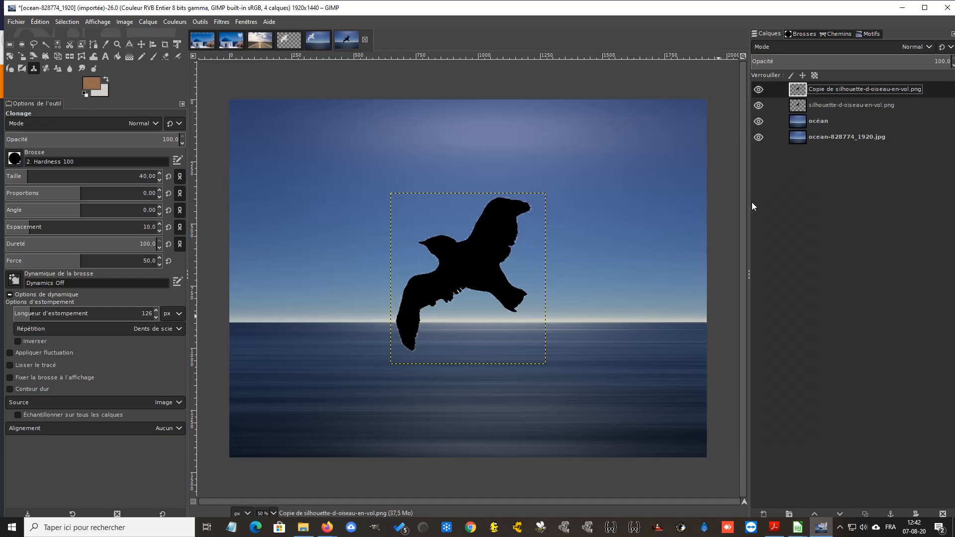
{"action": "double_click", "coordinate": [845, 90]}
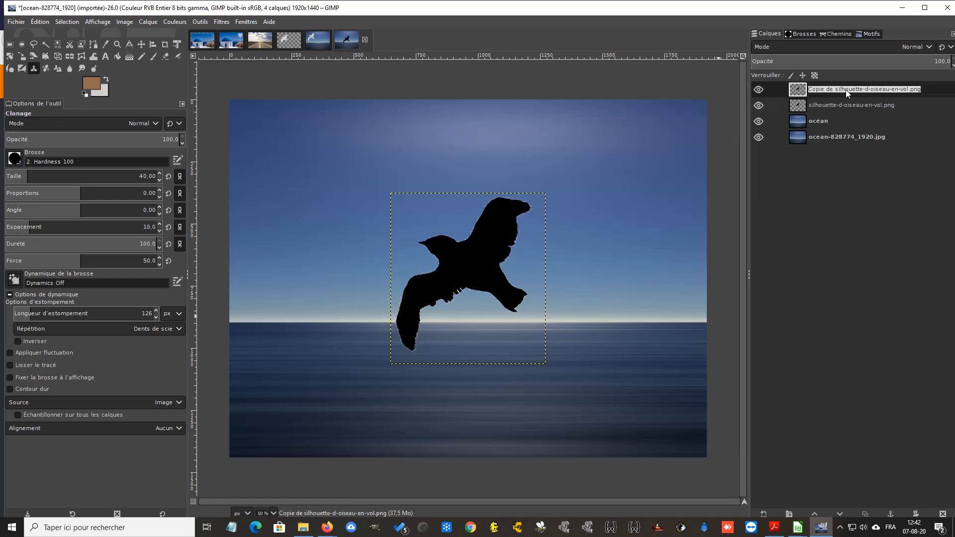
{"action": "type", "text": "oiseau"}
{"action": "key", "text": "Return"}
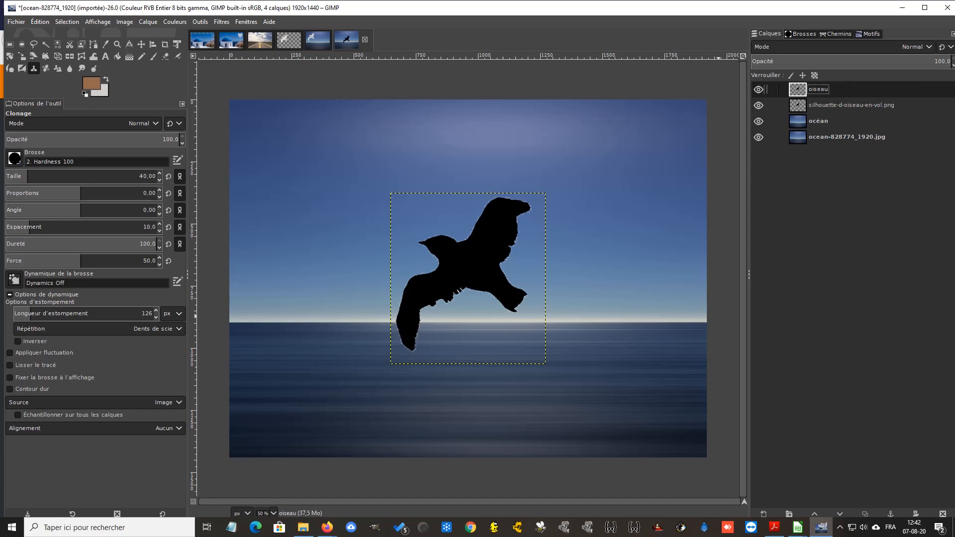
Lower the original silhouette-d-oiseau-en-vol.png layer beneath océan and hide both original layers
{"action": "left_click", "coordinate": [849, 104]}
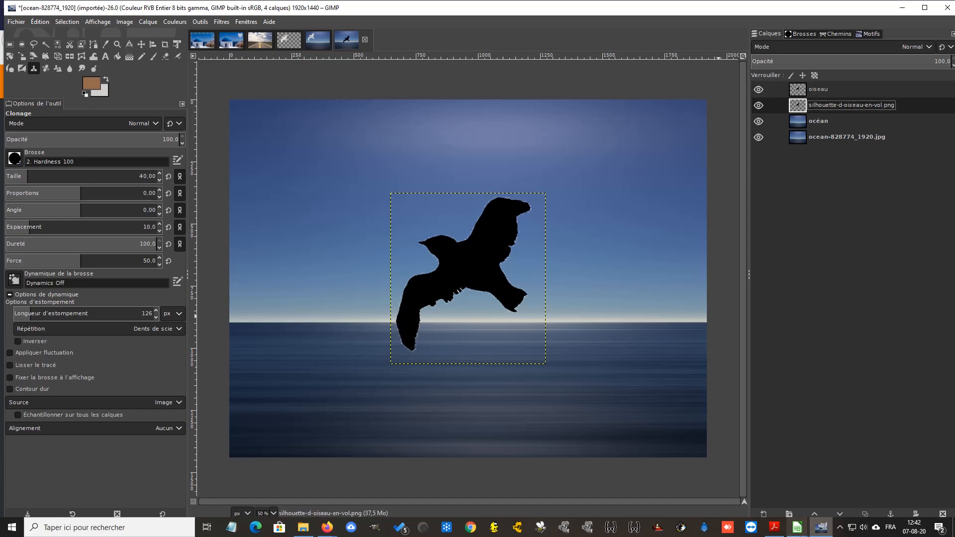
{"action": "left_click", "coordinate": [840, 514]}
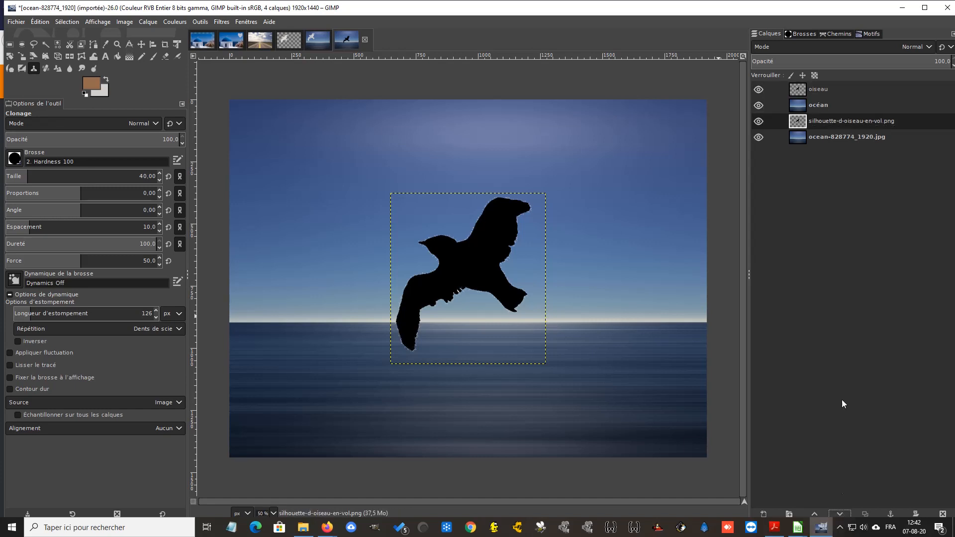
{"action": "left_click", "coordinate": [759, 121]}
{"action": "left_click", "coordinate": [758, 137]}
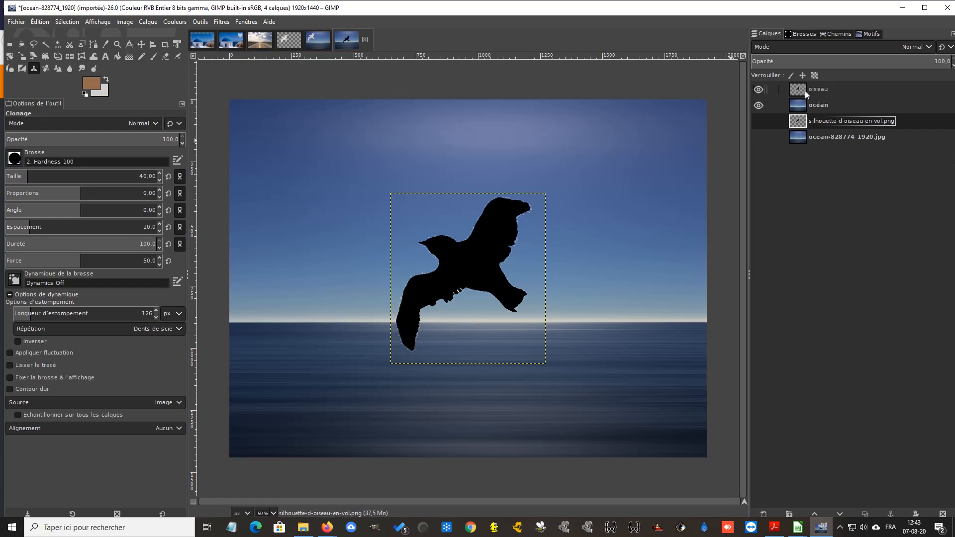
Show the clouds-4215608_1920.jpg layer in the finished cloud-bird image for reference, and return to the black silhouette image
{"action": "left_click", "coordinate": [314, 43]}
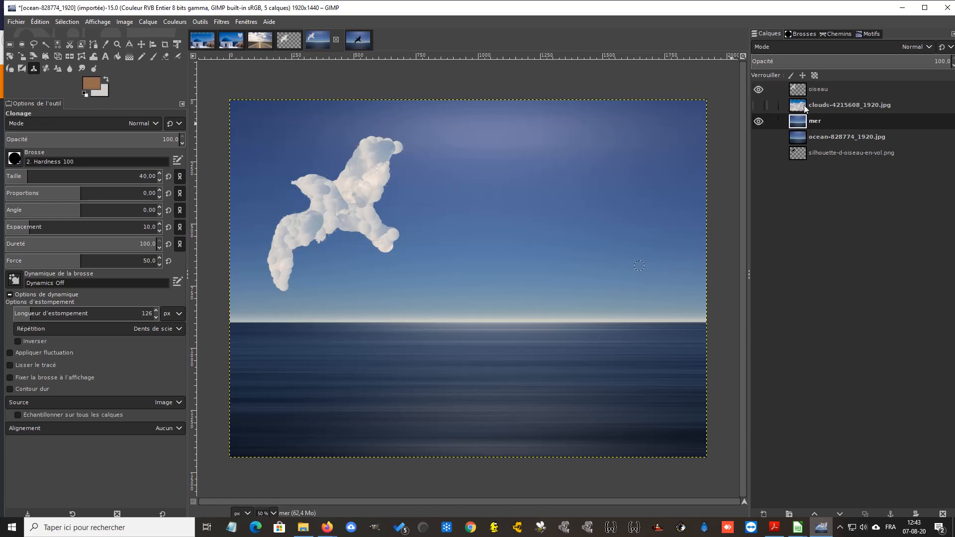
{"action": "left_click", "coordinate": [760, 106]}
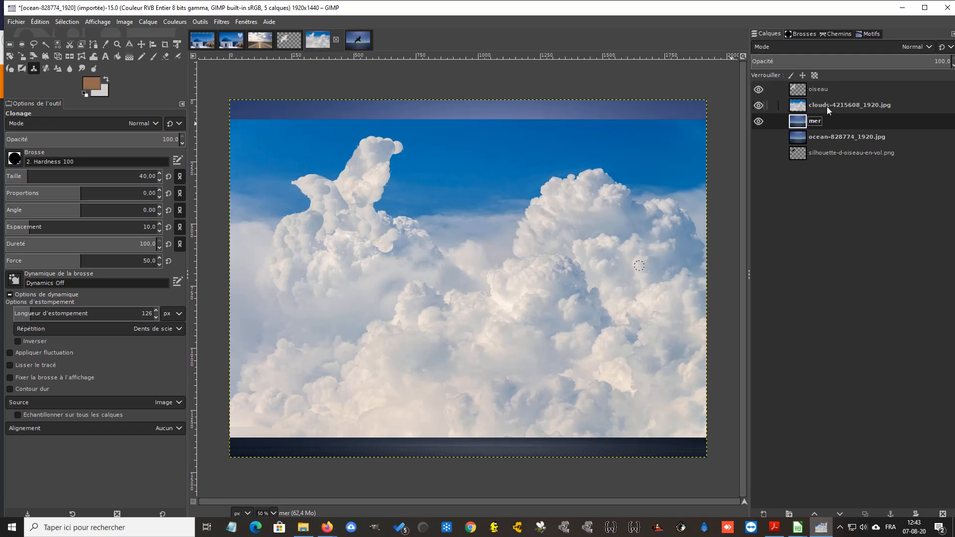
{"action": "left_click", "coordinate": [363, 45]}
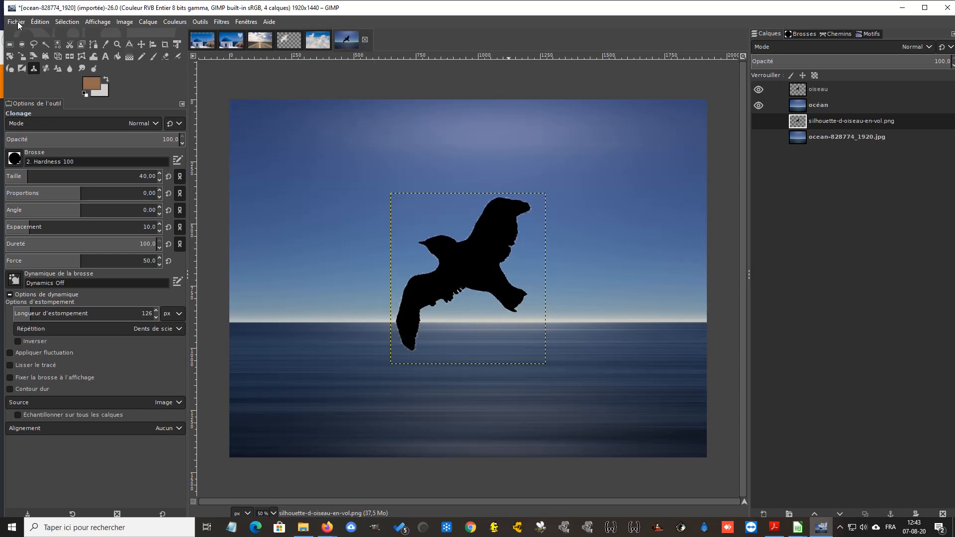
Import clouds-4215608_1920.jpg as a new layer in the bird silhouette image
{"action": "left_click", "coordinate": [16, 22]}
{"action": "left_click", "coordinate": [43, 80]}
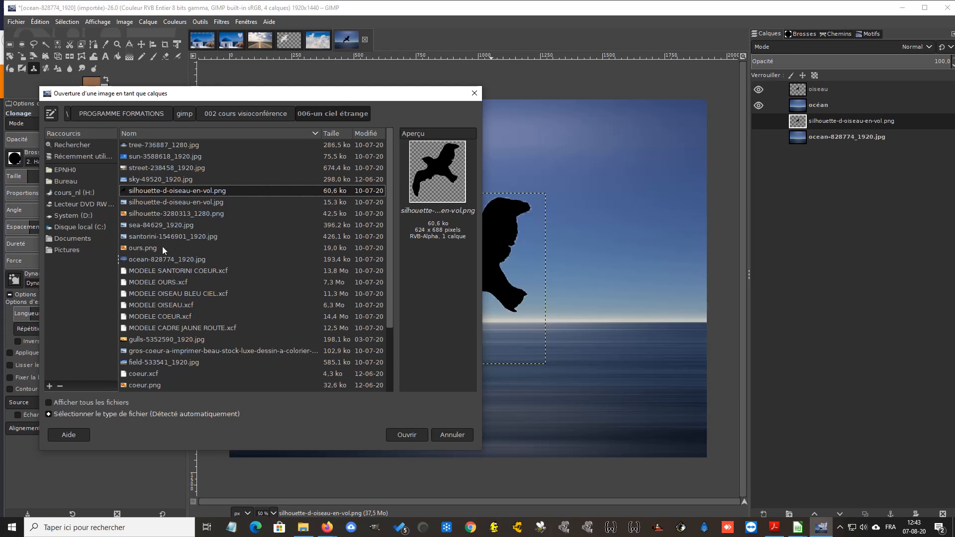
{"action": "scroll", "coordinate": [160, 243], "scroll_direction": "down", "scroll_amount": 3}
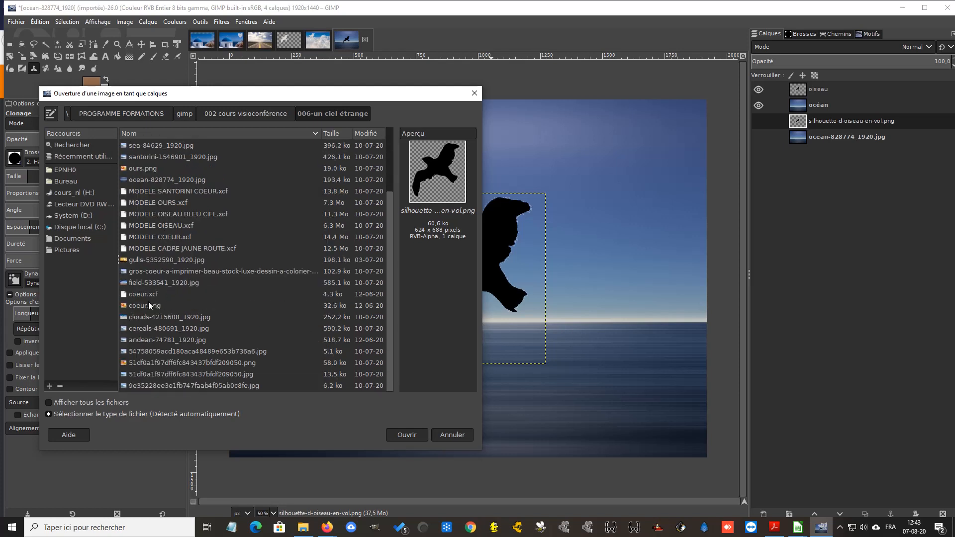
{"action": "left_click", "coordinate": [155, 318]}
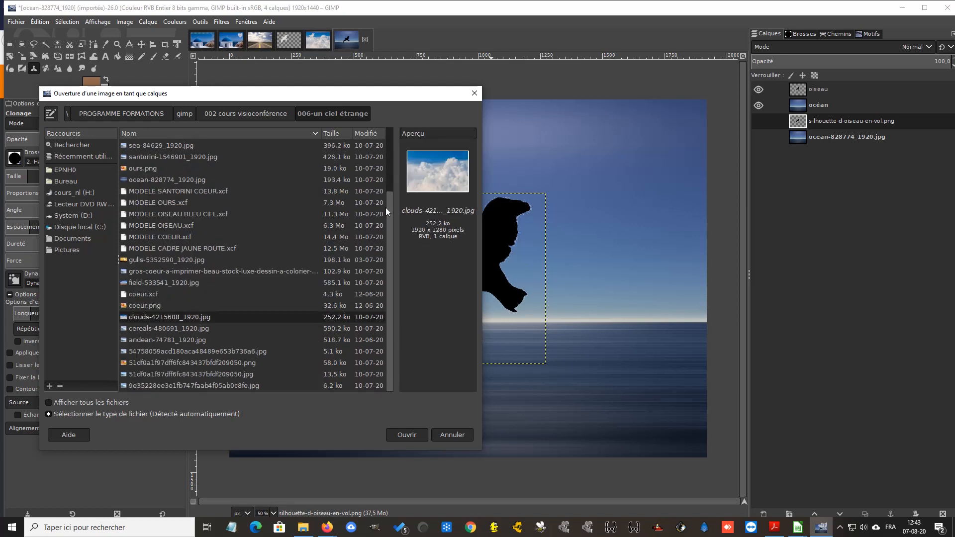
{"action": "left_click", "coordinate": [409, 435]}
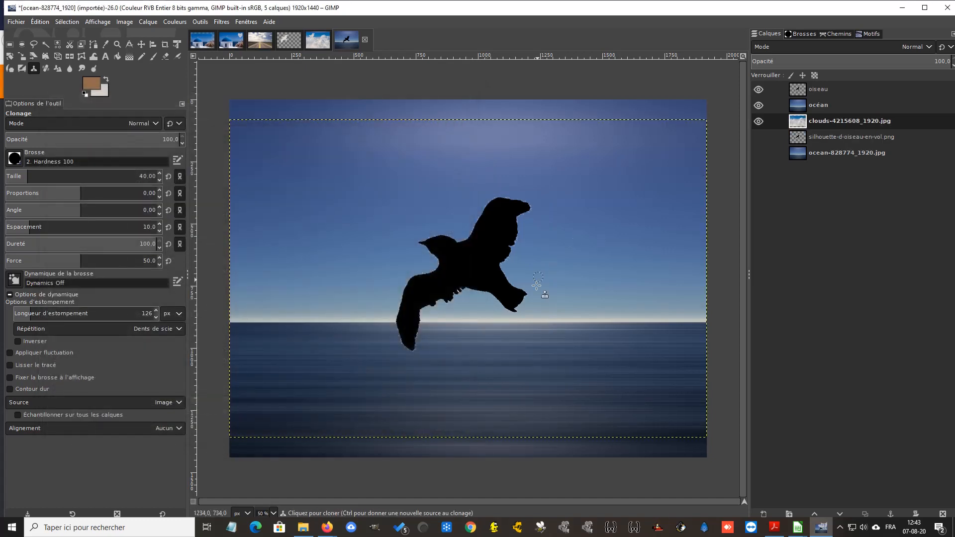
Raise the clouds-4215608_1920.jpg layer above the océan layer, directly below oiseau
{"action": "left_click", "coordinate": [840, 105]}
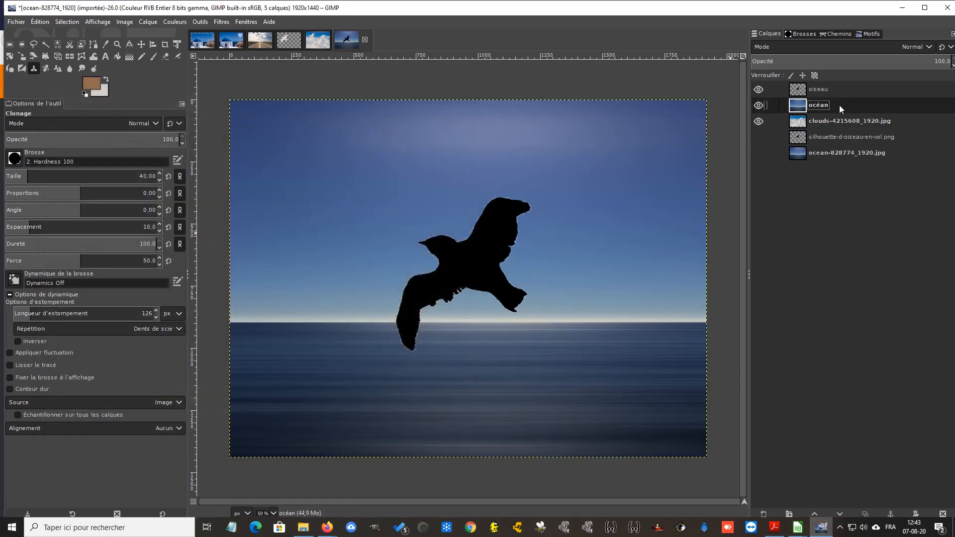
{"action": "left_click", "coordinate": [831, 88]}
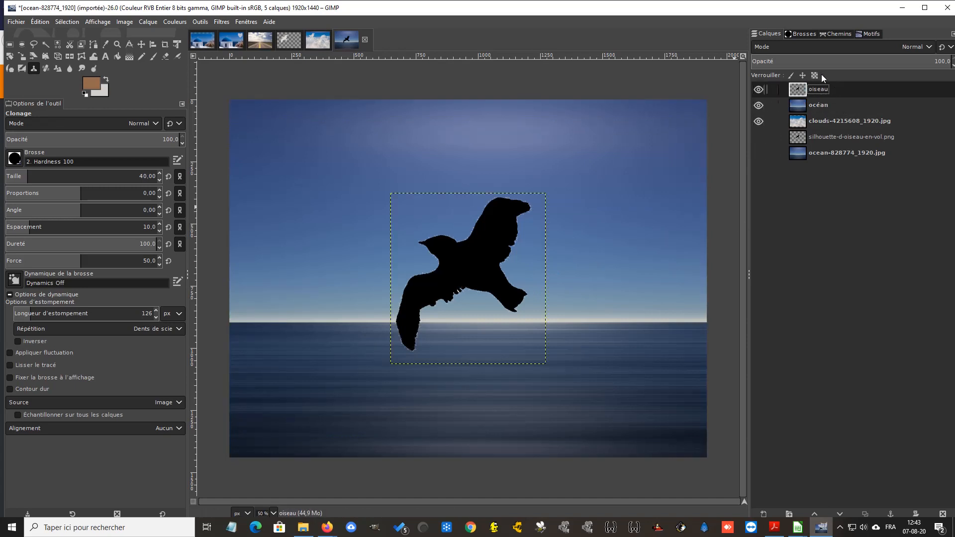
{"action": "left_click", "coordinate": [836, 107]}
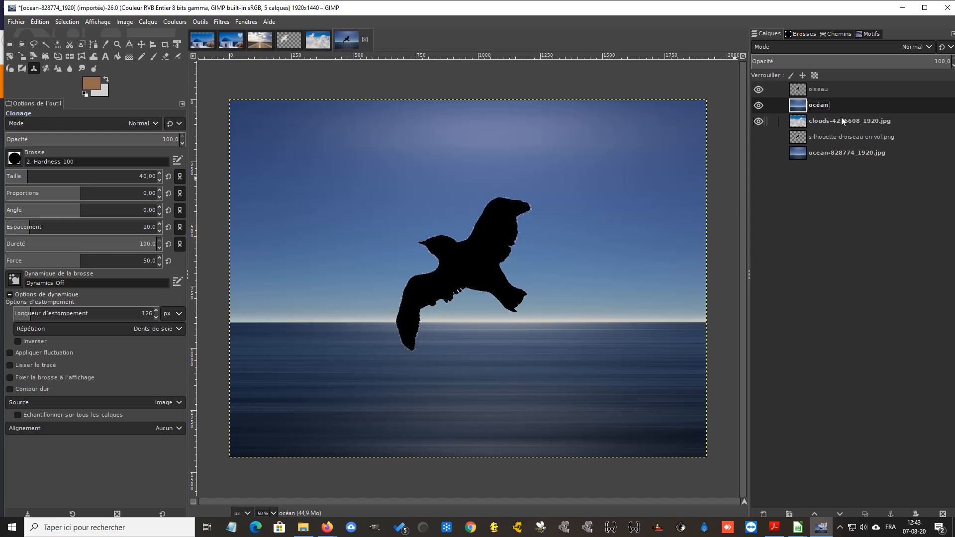
{"action": "left_click", "coordinate": [827, 125]}
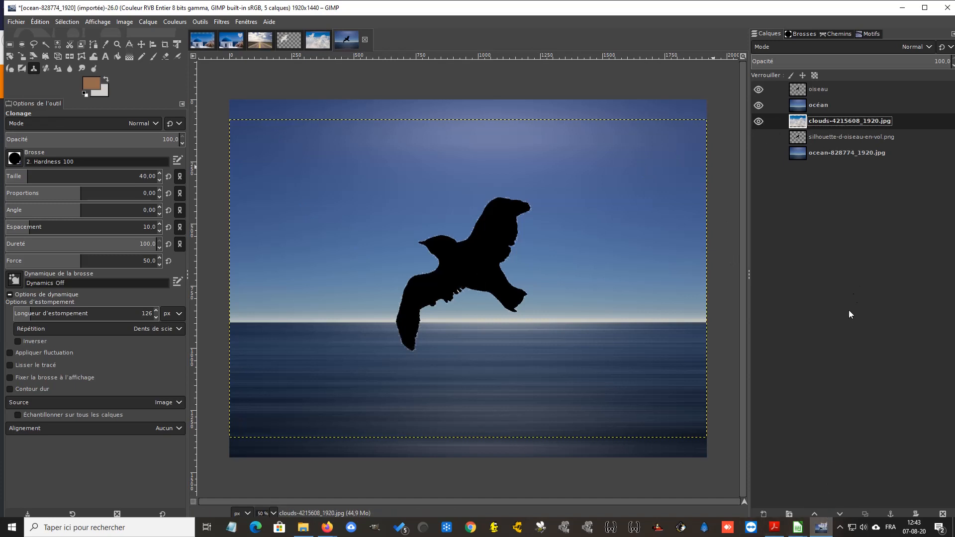
{"action": "left_click", "coordinate": [818, 515]}
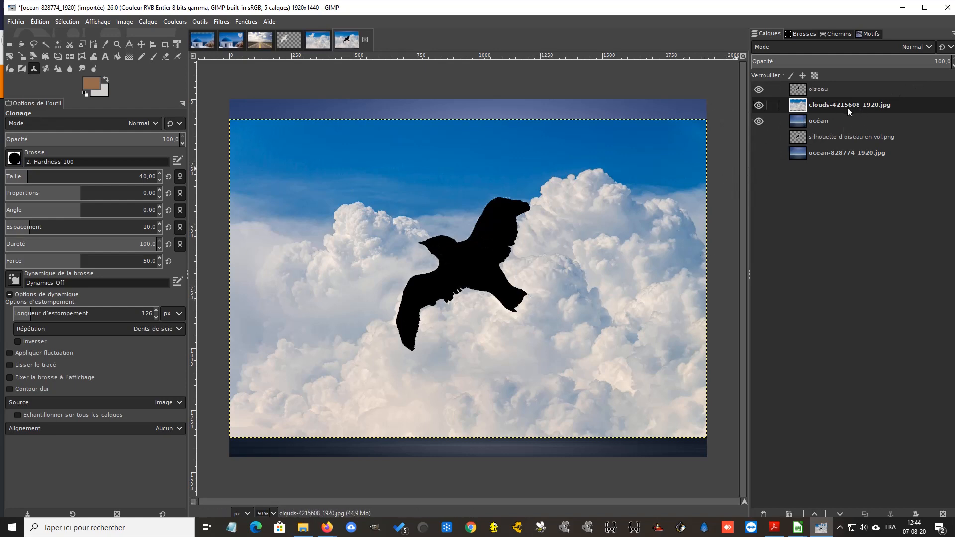
Move the oiseau layer from the image centre to the upper-left area of the sky
{"action": "left_click", "coordinate": [817, 89]}
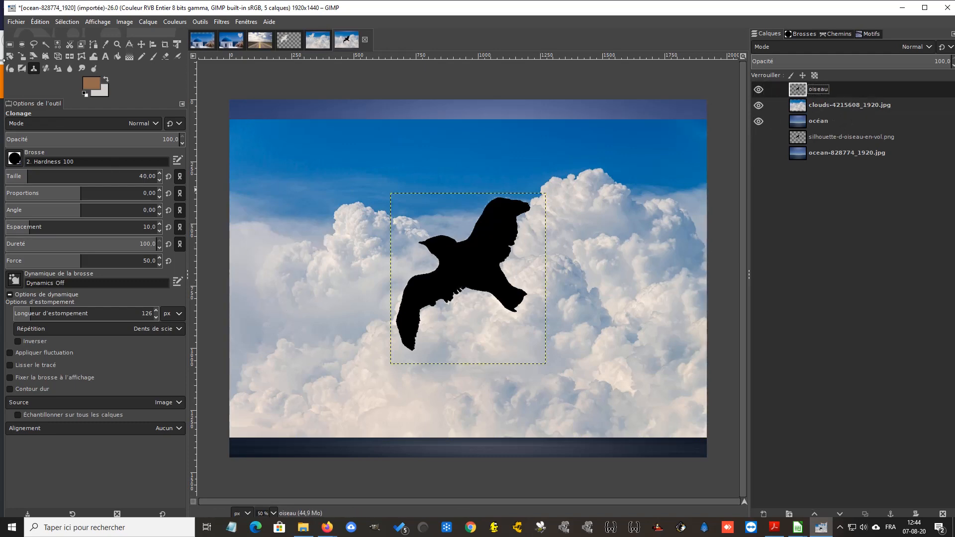
{"action": "left_click", "coordinate": [142, 45]}
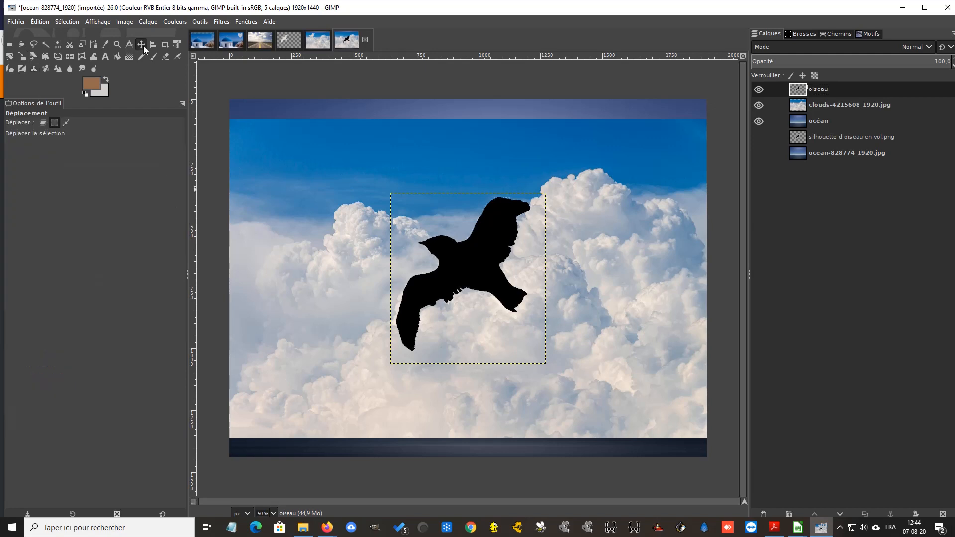
{"action": "left_click", "coordinate": [470, 262]}
{"action": "left_click", "coordinate": [42, 125]}
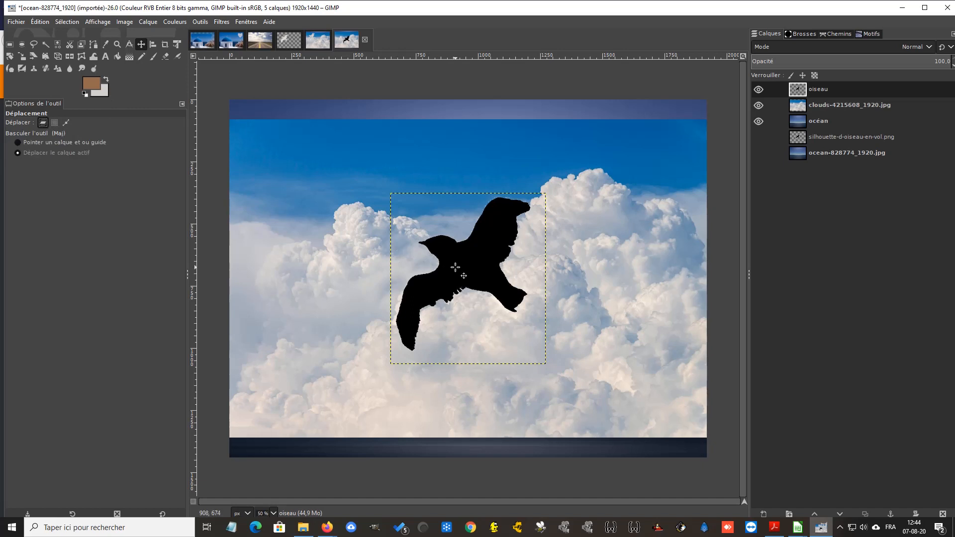
{"action": "left_click_drag", "start_coordinate": [455, 267], "coordinate": [318, 212]}
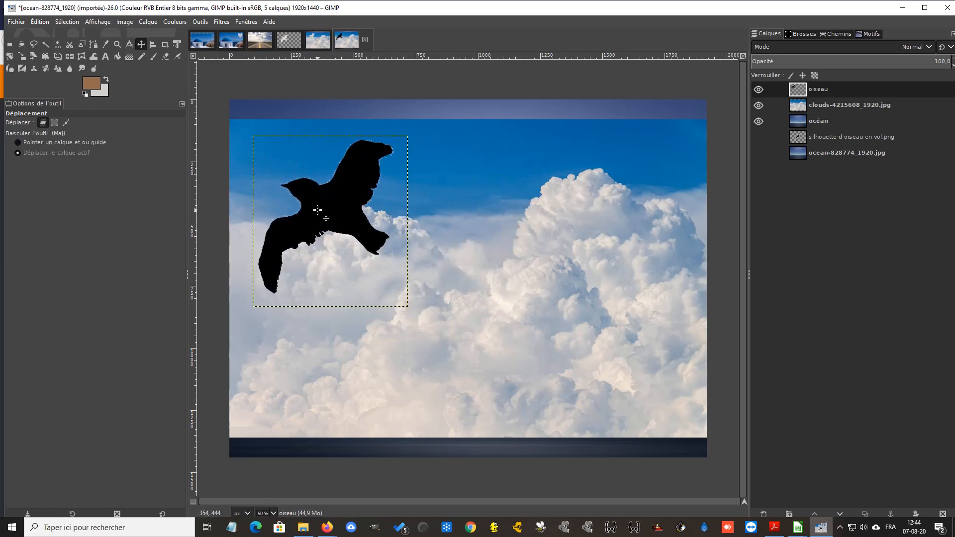
Hide the clouds-4215608_1920.jpg layer and scale the oiseau layer proportionally down to about 502 x 553 px
{"action": "left_click", "coordinate": [758, 106]}
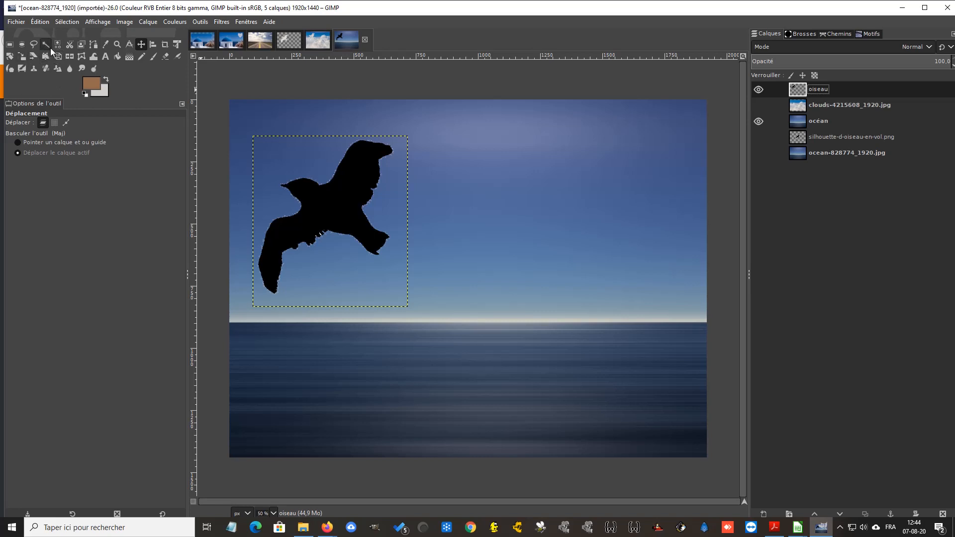
{"action": "left_click", "coordinate": [24, 57]}
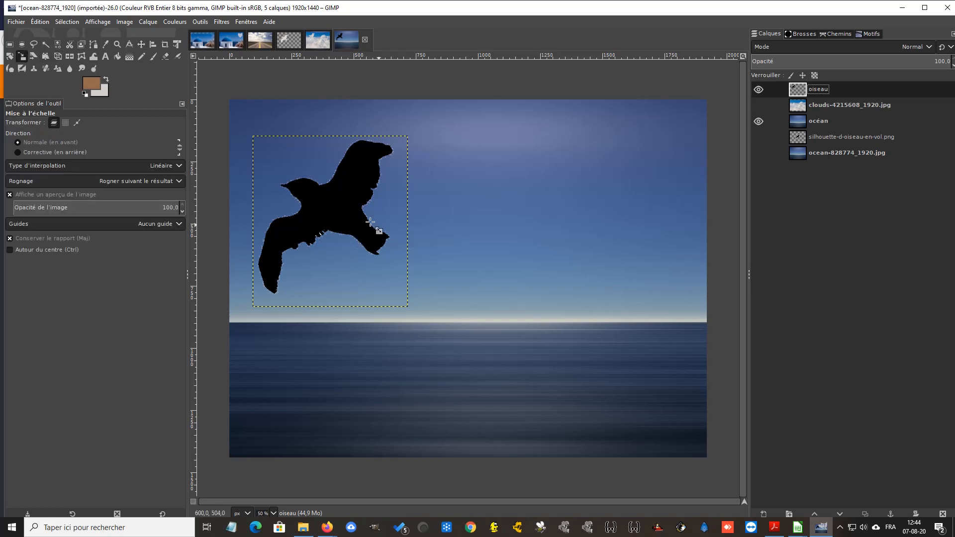
{"action": "left_click", "coordinate": [333, 231]}
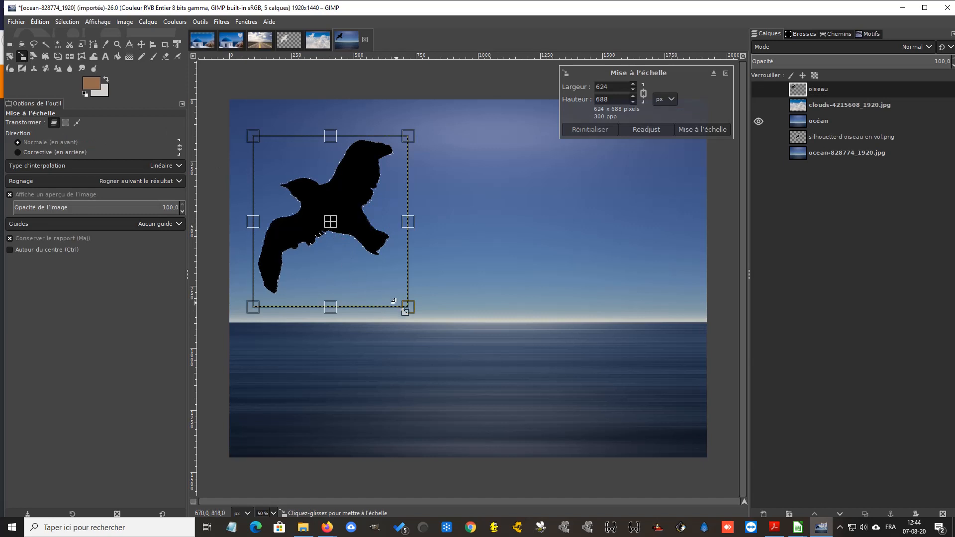
{"action": "left_click_drag", "start_coordinate": [405, 306], "coordinate": [375, 272]}
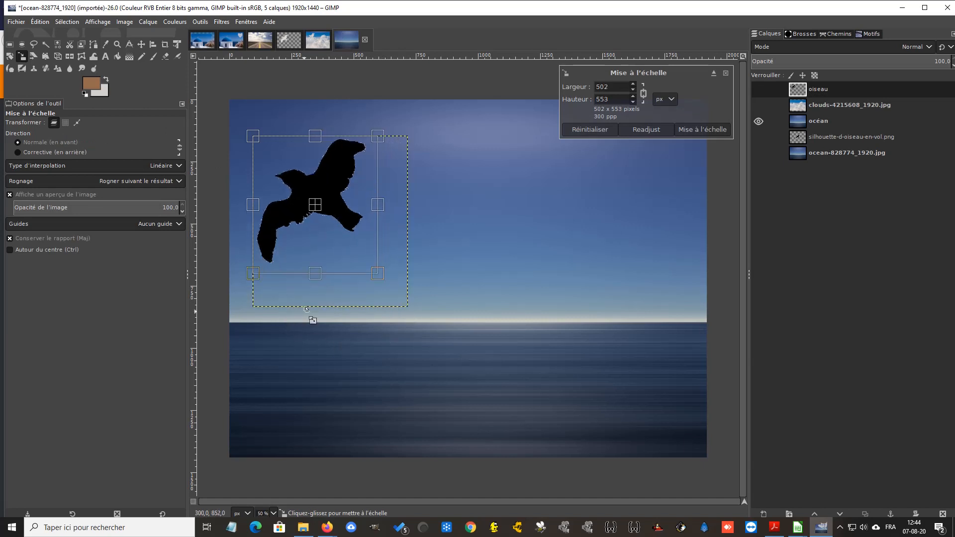
{"action": "key", "text": "Return"}
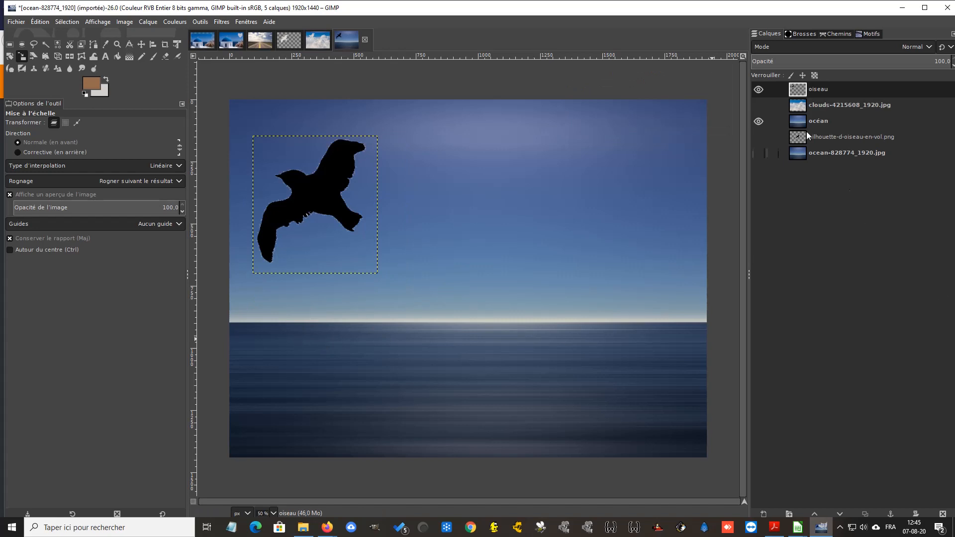
Show the clouds-4215608_1920.jpg layer and set up the Clone tool with the Chalk 02 brush and a cloud source for painting on oiseau
{"action": "left_click", "coordinate": [758, 105]}
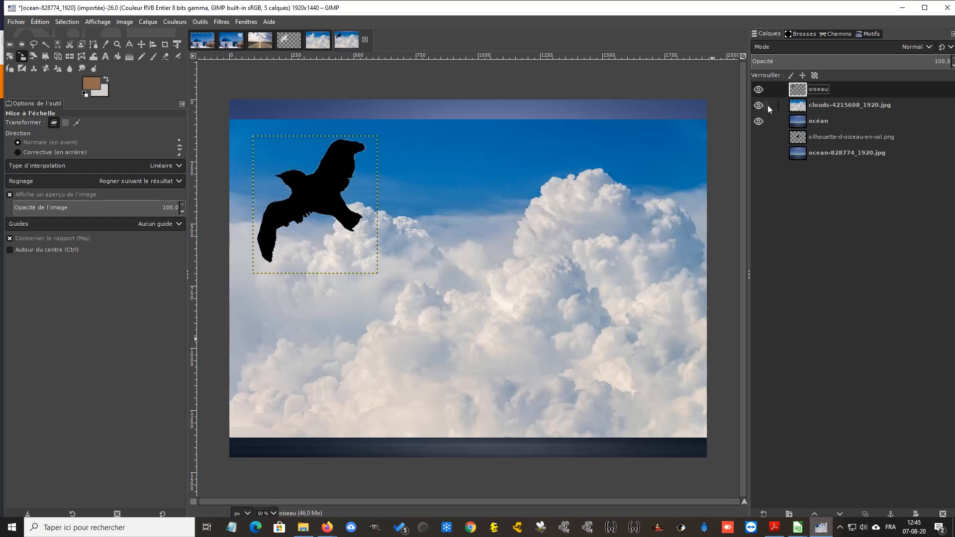
{"action": "left_click", "coordinate": [845, 105]}
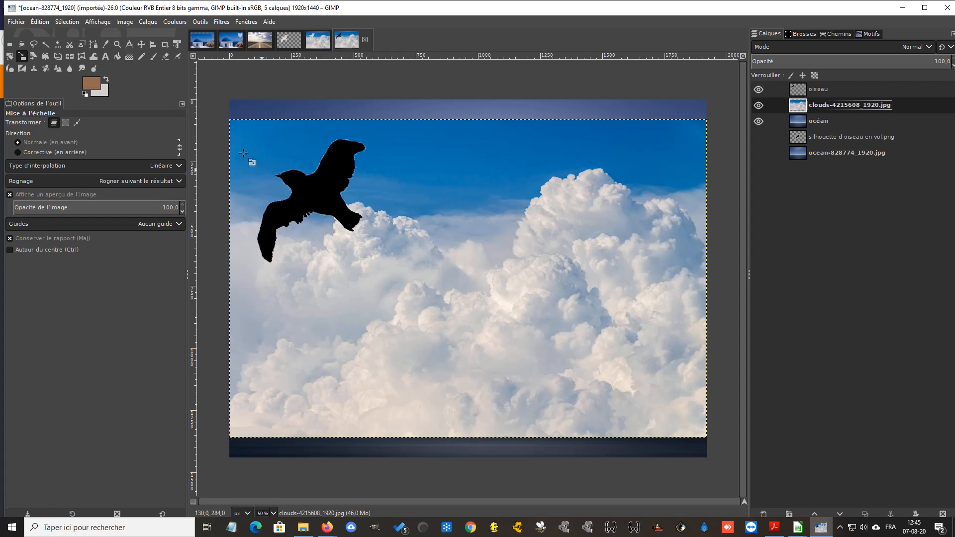
{"action": "left_click", "coordinate": [32, 70]}
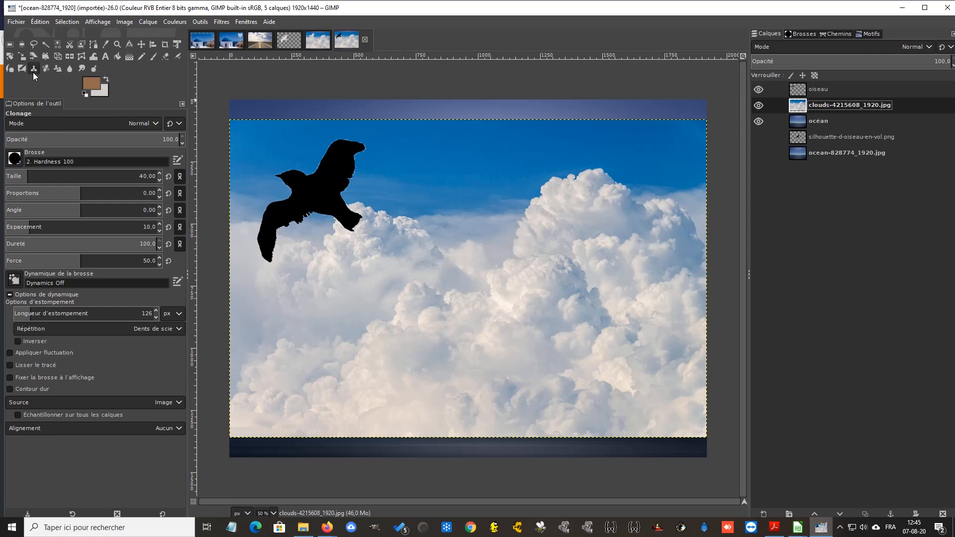
{"action": "left_click", "coordinate": [14, 159]}
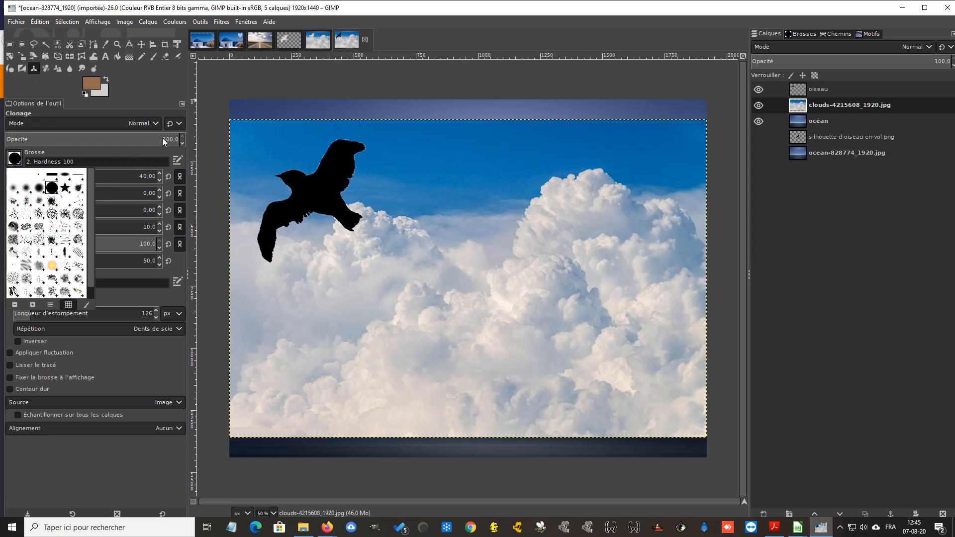
{"action": "left_click", "coordinate": [77, 212]}
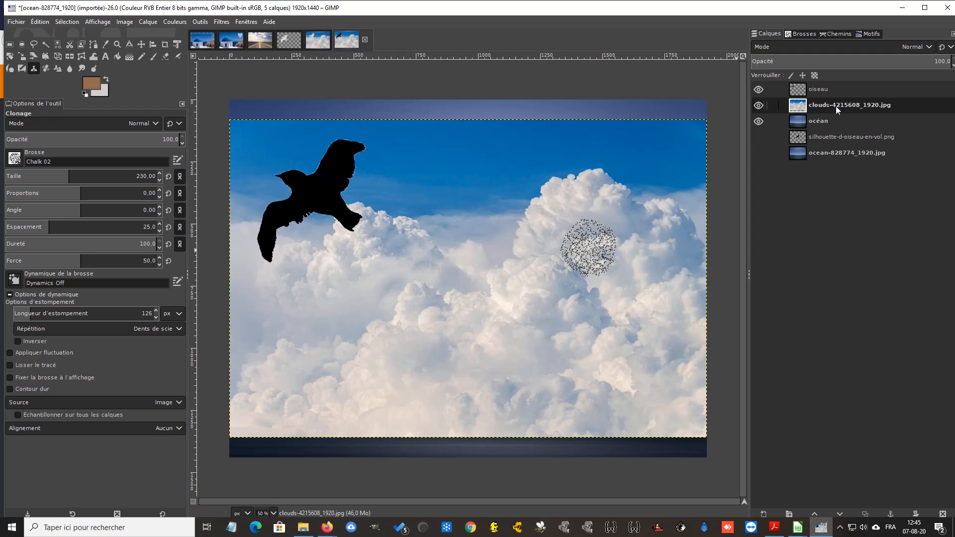
{"action": "left_click", "coordinate": [819, 89]}
Try cloning clouds over the bird silhouette with the Chalk 02 brush at size 230
{"action": "left_click", "coordinate": [340, 204]}
{"action": "mouse_move", "coordinate": [340, 204]}
{"action": "left_mouse_down"}
{"action": "mouse_move", "coordinate": [313, 200]}
{"action": "mouse_move", "coordinate": [330, 183]}
{"action": "mouse_move", "coordinate": [313, 219]}
{"action": "mouse_move", "coordinate": [340, 211]}
{"action": "mouse_move", "coordinate": [358, 262]}
{"action": "mouse_move", "coordinate": [325, 267]}
{"action": "left_mouse_up"}
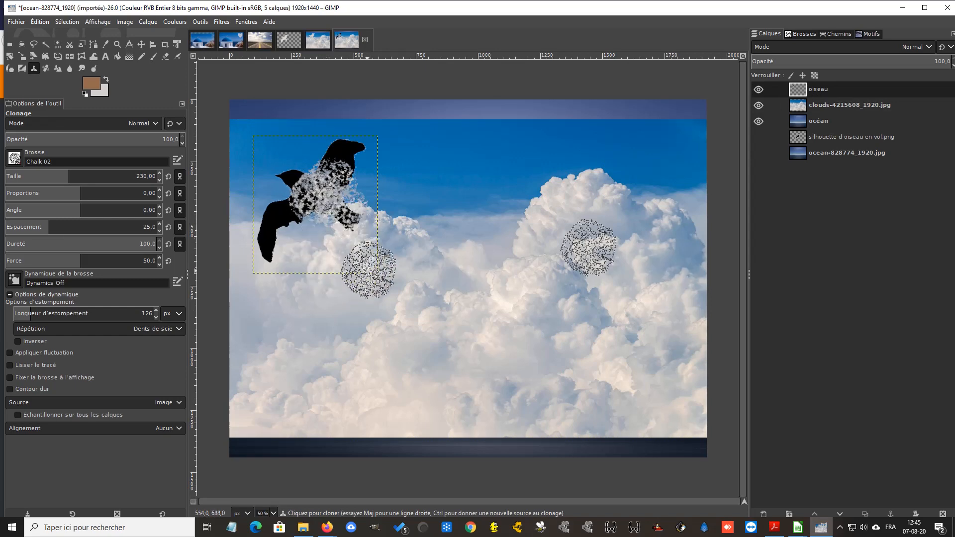
{"action": "key", "text": "ctrl+z"}
{"action": "key", "text": "ctrl+z"}
{"action": "key", "text": "ctrl+z"}
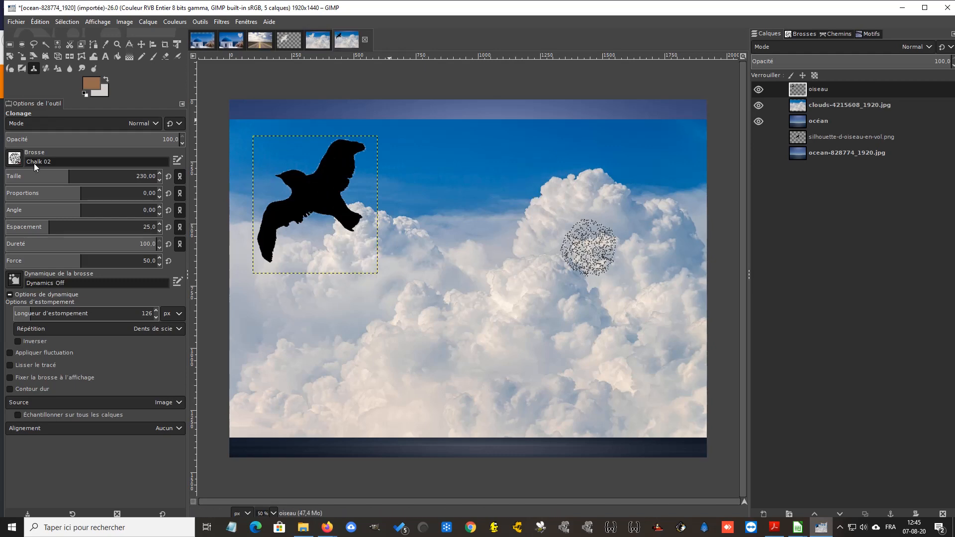
Set the Clone brush size to 26 and paint cloud texture over the bird's body, wings, tail and head
{"action": "left_click_drag", "start_coordinate": [30, 179], "coordinate": [23, 179]}
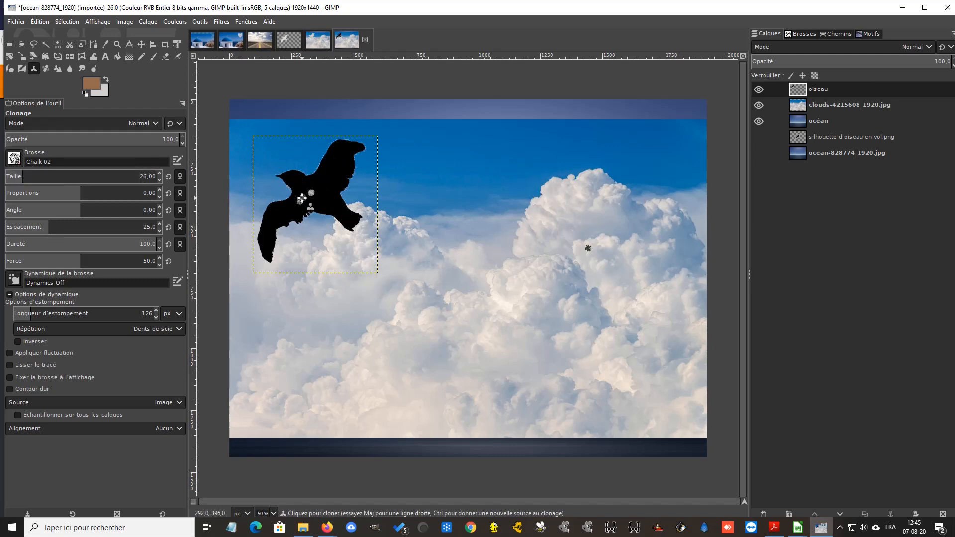
{"action": "mouse_move", "coordinate": [302, 199]}
{"action": "left_mouse_down"}
{"action": "mouse_move", "coordinate": [292, 200]}
{"action": "mouse_move", "coordinate": [269, 216]}
{"action": "mouse_move", "coordinate": [272, 204]}
{"action": "mouse_move", "coordinate": [263, 222]}
{"action": "mouse_move", "coordinate": [282, 203]}
{"action": "mouse_move", "coordinate": [268, 208]}
{"action": "mouse_move", "coordinate": [264, 248]}
{"action": "mouse_move", "coordinate": [260, 237]}
{"action": "mouse_move", "coordinate": [271, 258]}
{"action": "mouse_move", "coordinate": [268, 235]}
{"action": "mouse_move", "coordinate": [266, 255]}
{"action": "mouse_move", "coordinate": [284, 219]}
{"action": "mouse_move", "coordinate": [272, 224]}
{"action": "mouse_move", "coordinate": [285, 216]}
{"action": "mouse_move", "coordinate": [270, 224]}
{"action": "mouse_move", "coordinate": [314, 209]}
{"action": "mouse_move", "coordinate": [292, 214]}
{"action": "mouse_move", "coordinate": [325, 186]}
{"action": "mouse_move", "coordinate": [297, 198]}
{"action": "mouse_move", "coordinate": [309, 189]}
{"action": "mouse_move", "coordinate": [293, 203]}
{"action": "mouse_move", "coordinate": [329, 201]}
{"action": "mouse_move", "coordinate": [354, 221]}
{"action": "mouse_move", "coordinate": [337, 193]}
{"action": "mouse_move", "coordinate": [345, 188]}
{"action": "mouse_move", "coordinate": [316, 202]}
{"action": "mouse_move", "coordinate": [356, 226]}
{"action": "mouse_move", "coordinate": [334, 188]}
{"action": "mouse_move", "coordinate": [344, 157]}
{"action": "mouse_move", "coordinate": [360, 147]}
{"action": "mouse_move", "coordinate": [340, 144]}
{"action": "mouse_move", "coordinate": [361, 148]}
{"action": "left_mouse_up"}
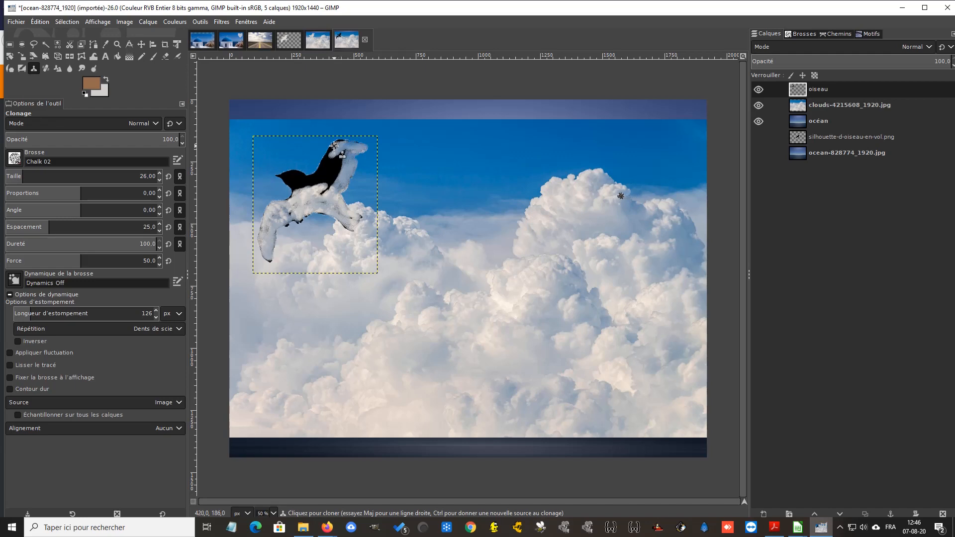
{"action": "mouse_move", "coordinate": [333, 153]}
{"action": "left_mouse_down"}
{"action": "mouse_move", "coordinate": [326, 173]}
{"action": "mouse_move", "coordinate": [332, 147]}
{"action": "mouse_move", "coordinate": [319, 173]}
{"action": "mouse_move", "coordinate": [327, 154]}
{"action": "left_mouse_up"}
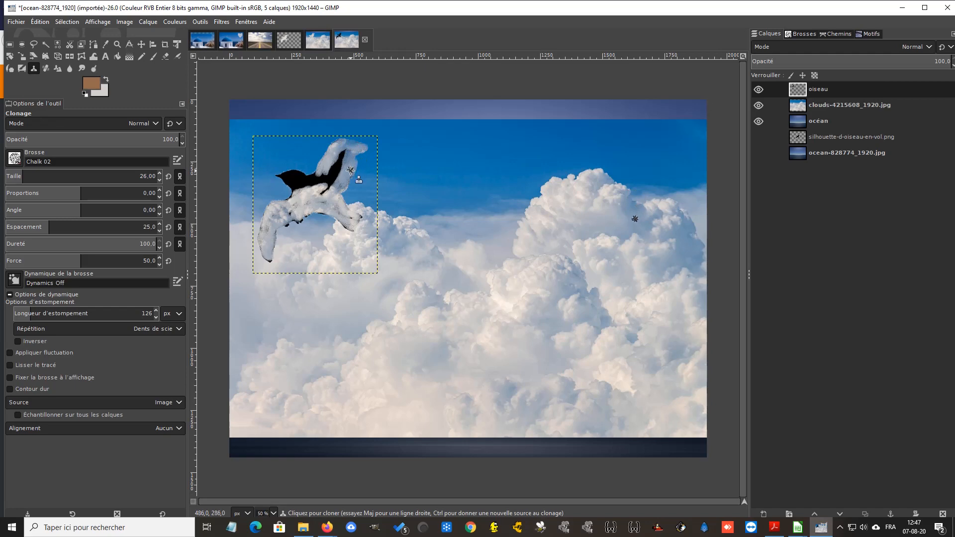
{"action": "mouse_move", "coordinate": [344, 165]}
{"action": "left_mouse_down"}
{"action": "mouse_move", "coordinate": [326, 190]}
{"action": "mouse_move", "coordinate": [347, 152]}
{"action": "mouse_move", "coordinate": [329, 165]}
{"action": "mouse_move", "coordinate": [325, 188]}
{"action": "mouse_move", "coordinate": [336, 164]}
{"action": "mouse_move", "coordinate": [322, 190]}
{"action": "mouse_move", "coordinate": [333, 176]}
{"action": "mouse_move", "coordinate": [308, 183]}
{"action": "mouse_move", "coordinate": [324, 170]}
{"action": "mouse_move", "coordinate": [315, 192]}
{"action": "mouse_move", "coordinate": [329, 186]}
{"action": "mouse_move", "coordinate": [312, 190]}
{"action": "mouse_move", "coordinate": [313, 179]}
{"action": "mouse_move", "coordinate": [311, 193]}
{"action": "mouse_move", "coordinate": [300, 177]}
{"action": "mouse_move", "coordinate": [316, 175]}
{"action": "mouse_move", "coordinate": [283, 175]}
{"action": "mouse_move", "coordinate": [300, 172]}
{"action": "mouse_move", "coordinate": [288, 176]}
{"action": "mouse_move", "coordinate": [303, 200]}
{"action": "left_mouse_up"}
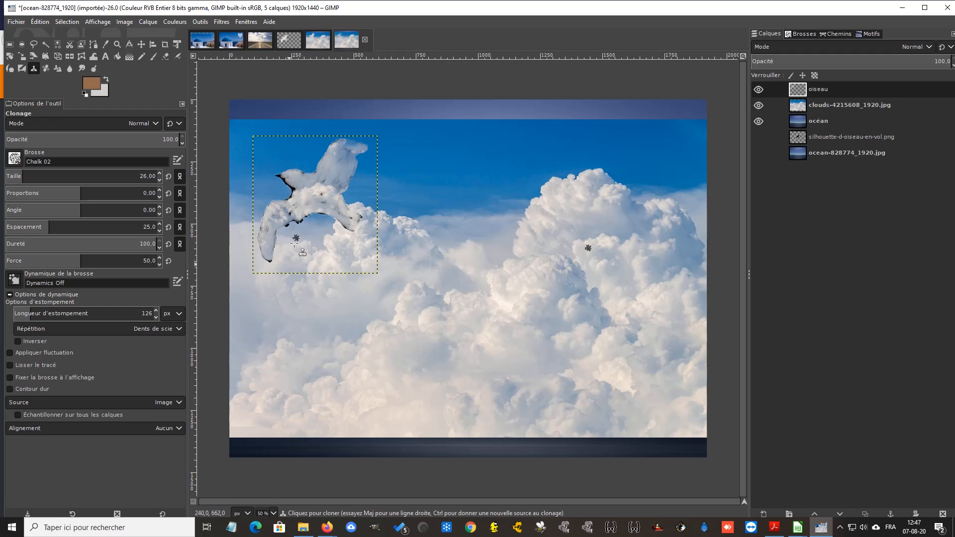
Clone clouds over the remaining black edges of the bird's wings, head and tail, working at 100% zoom
{"action": "left_click", "coordinate": [273, 513]}
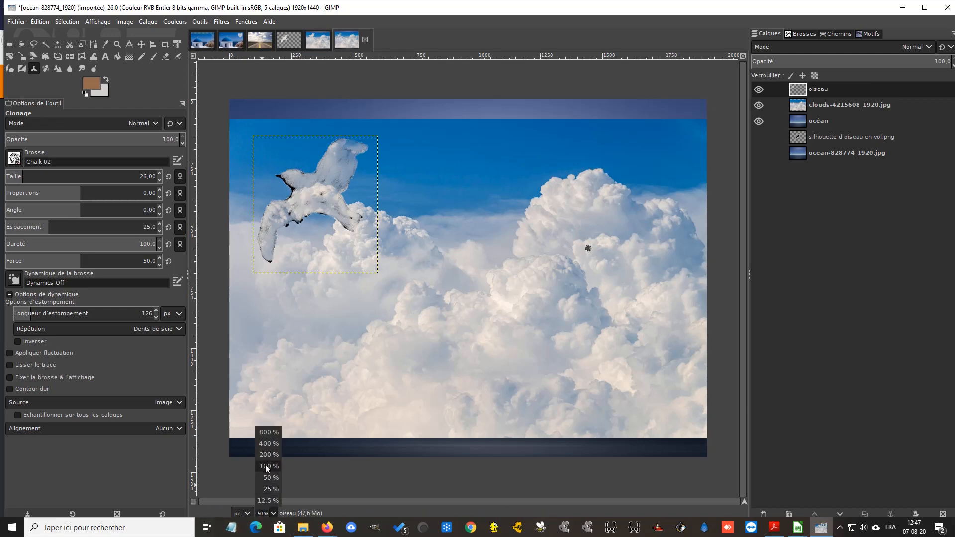
{"action": "left_click", "coordinate": [266, 466]}
{"action": "left_click_drag", "start_coordinate": [342, 502], "coordinate": [254, 502]}
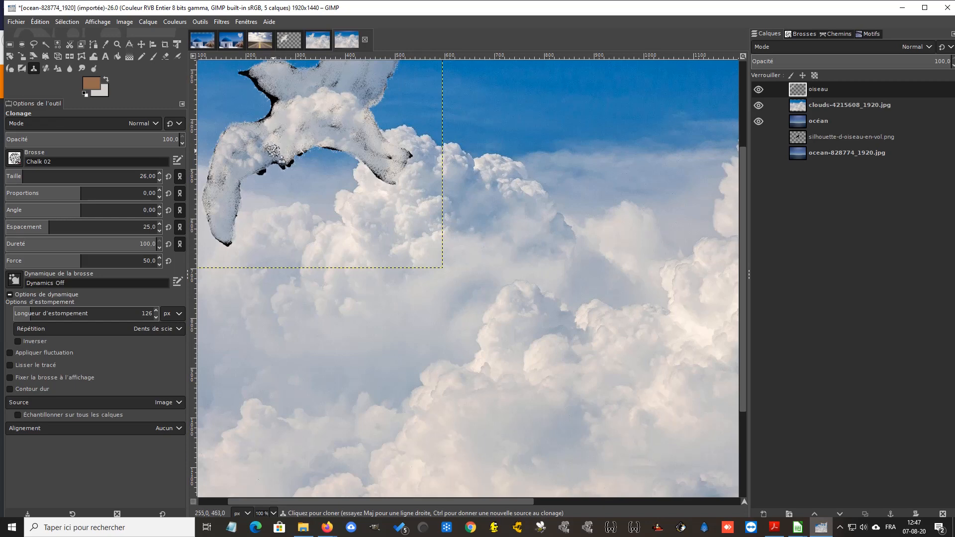
{"action": "mouse_move", "coordinate": [249, 148]}
{"action": "left_mouse_down"}
{"action": "mouse_move", "coordinate": [269, 142]}
{"action": "mouse_move", "coordinate": [221, 189]}
{"action": "mouse_move", "coordinate": [211, 173]}
{"action": "mouse_move", "coordinate": [220, 144]}
{"action": "mouse_move", "coordinate": [227, 134]}
{"action": "mouse_move", "coordinate": [207, 193]}
{"action": "mouse_move", "coordinate": [213, 226]}
{"action": "mouse_move", "coordinate": [229, 241]}
{"action": "mouse_move", "coordinate": [235, 173]}
{"action": "mouse_move", "coordinate": [263, 175]}
{"action": "mouse_move", "coordinate": [276, 158]}
{"action": "mouse_move", "coordinate": [256, 157]}
{"action": "left_mouse_up"}
{"action": "mouse_move", "coordinate": [262, 125]}
{"action": "left_mouse_down"}
{"action": "mouse_move", "coordinate": [275, 95]}
{"action": "mouse_move", "coordinate": [244, 74]}
{"action": "mouse_move", "coordinate": [318, 70]}
{"action": "mouse_move", "coordinate": [335, 86]}
{"action": "mouse_move", "coordinate": [289, 89]}
{"action": "mouse_move", "coordinate": [303, 90]}
{"action": "mouse_move", "coordinate": [295, 75]}
{"action": "mouse_move", "coordinate": [266, 79]}
{"action": "mouse_move", "coordinate": [275, 101]}
{"action": "left_mouse_up"}
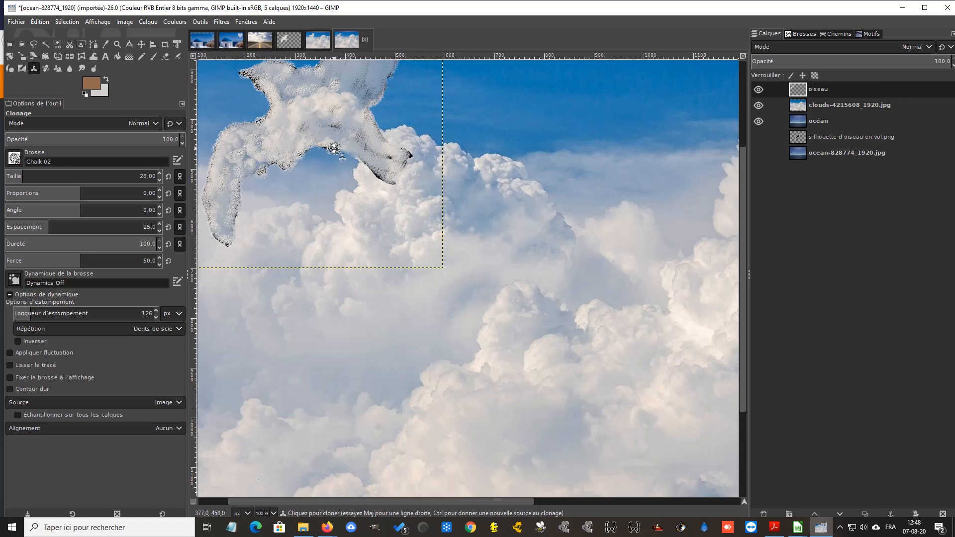
{"action": "mouse_move", "coordinate": [334, 148]}
{"action": "left_mouse_down"}
{"action": "mouse_move", "coordinate": [392, 181]}
{"action": "mouse_move", "coordinate": [371, 165]}
{"action": "mouse_move", "coordinate": [407, 158]}
{"action": "mouse_move", "coordinate": [324, 125]}
{"action": "mouse_move", "coordinate": [342, 108]}
{"action": "left_mouse_up"}
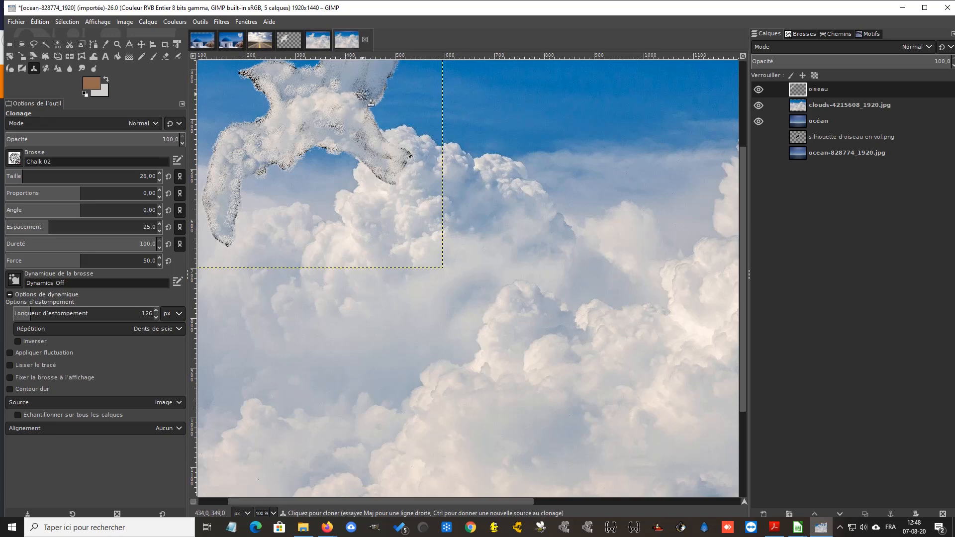
{"action": "left_click_drag", "start_coordinate": [746, 174], "coordinate": [750, 125]}
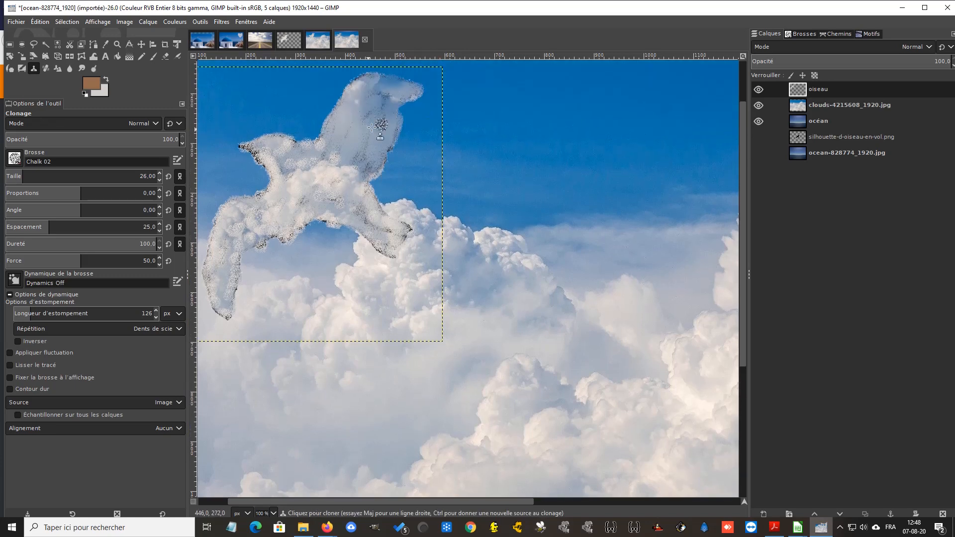
{"action": "mouse_move", "coordinate": [291, 142]}
{"action": "left_mouse_down"}
{"action": "mouse_move", "coordinate": [244, 147]}
{"action": "mouse_move", "coordinate": [268, 167]}
{"action": "mouse_move", "coordinate": [284, 155]}
{"action": "mouse_move", "coordinate": [331, 164]}
{"action": "mouse_move", "coordinate": [337, 200]}
{"action": "mouse_move", "coordinate": [386, 149]}
{"action": "mouse_move", "coordinate": [374, 148]}
{"action": "left_mouse_up"}
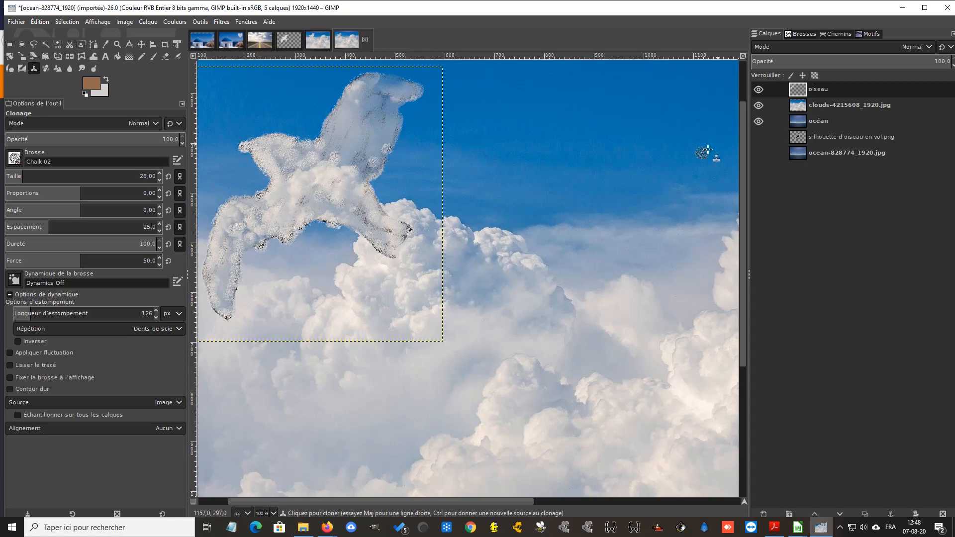
Check the whole cloud bird against the ocean by temporarily hiding the clouds-4215608_1920.jpg layer
{"action": "left_click", "coordinate": [273, 513]}
{"action": "left_click", "coordinate": [272, 477]}
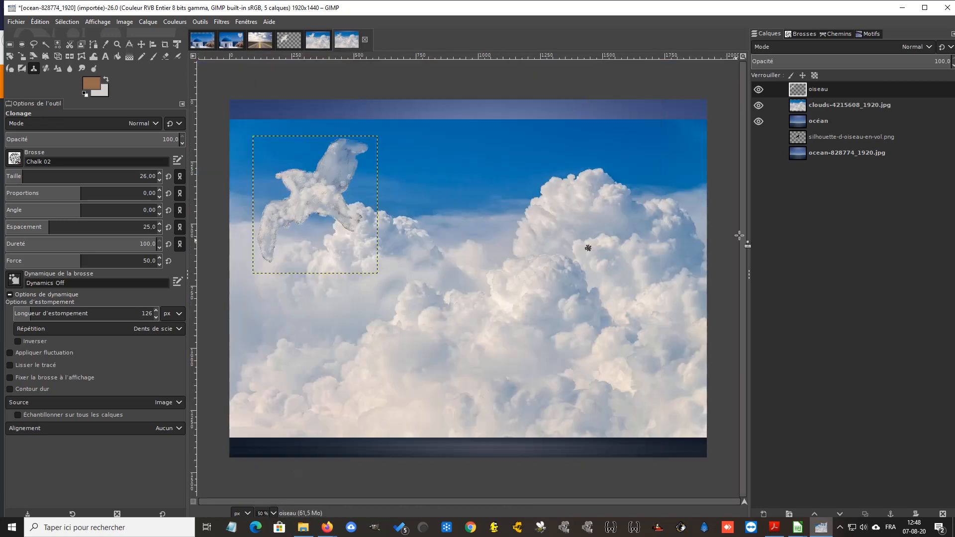
{"action": "left_click", "coordinate": [759, 105]}
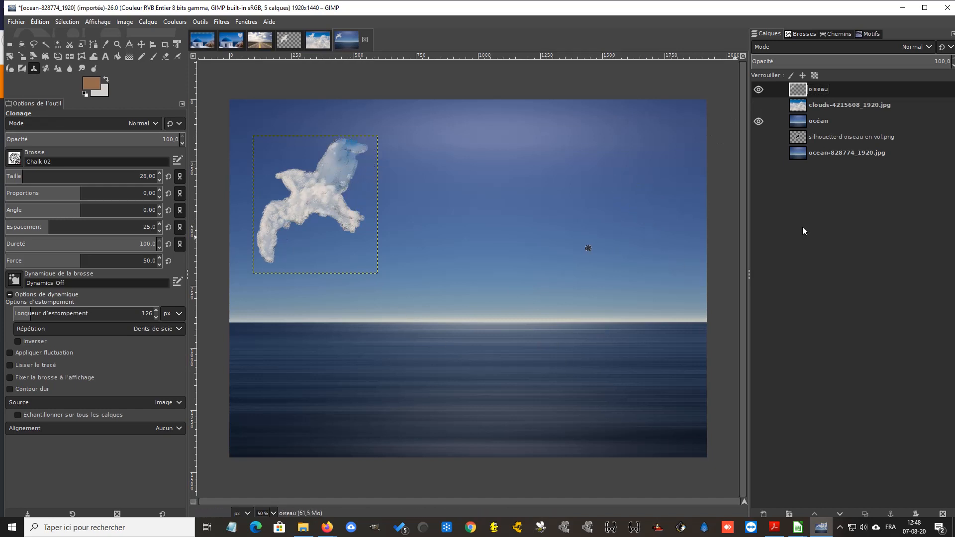
{"action": "left_click", "coordinate": [758, 105]}
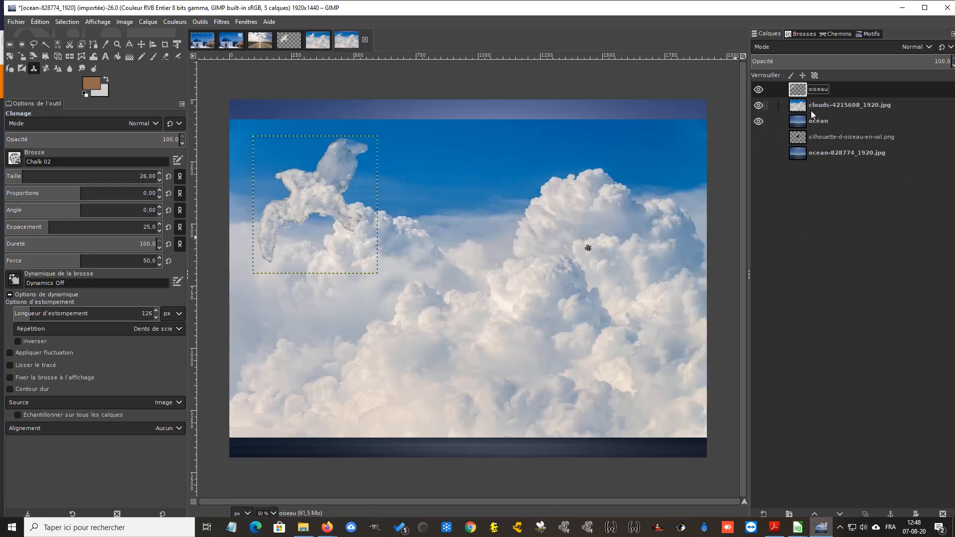
Switch the Clone brush to Cell 02, sample a new source in the right-hand clouds of clouds-4215608_1920.jpg, and activate the oiseau layer
{"action": "left_click", "coordinate": [829, 106]}
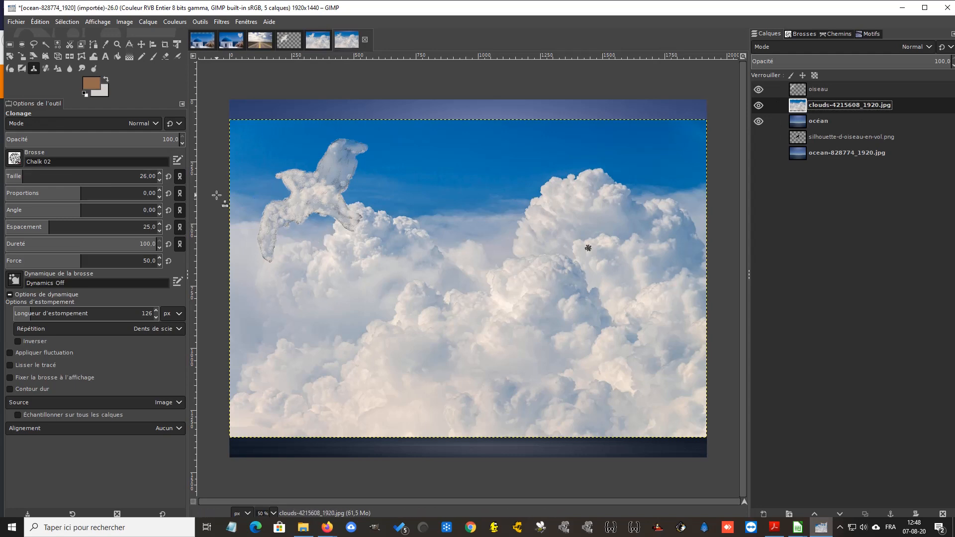
{"action": "left_click", "coordinate": [14, 158]}
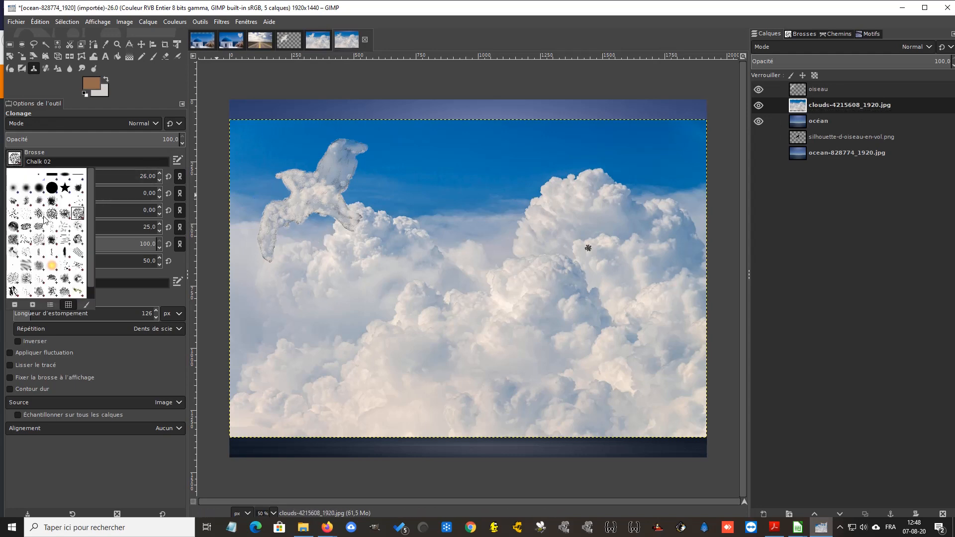
{"action": "left_click", "coordinate": [53, 214]}
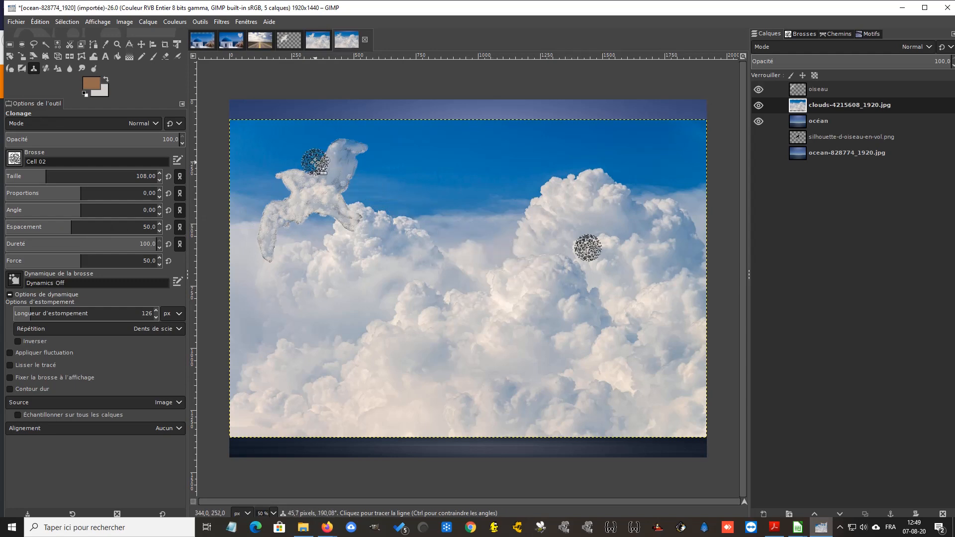
{"action": "left_click", "coordinate": [645, 278], "text": "ctrl"}
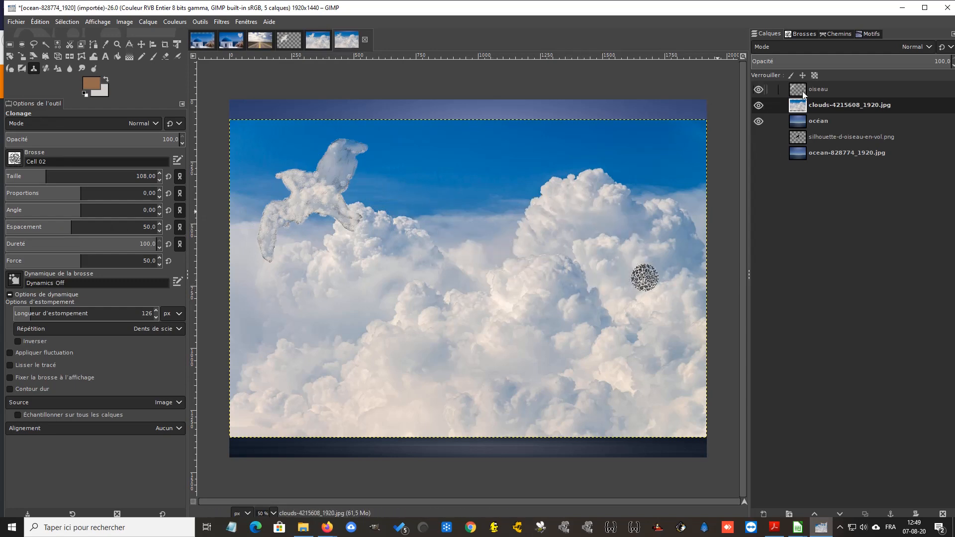
{"action": "left_click", "coordinate": [819, 88]}
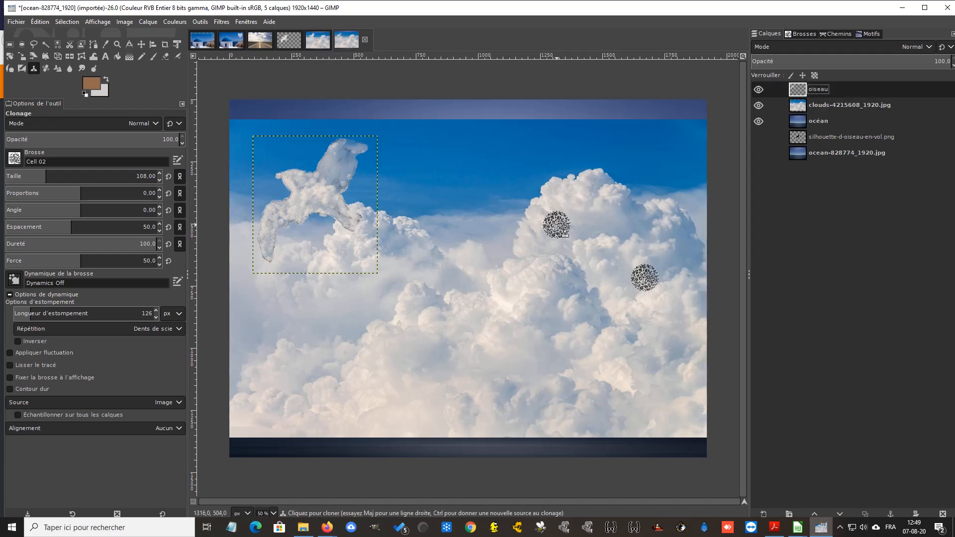
Hide the clouds-4215608_1920.jpg layer and clone cloud texture over the bird's upper wing with the Cell 02 brush
{"action": "left_click", "coordinate": [758, 105]}
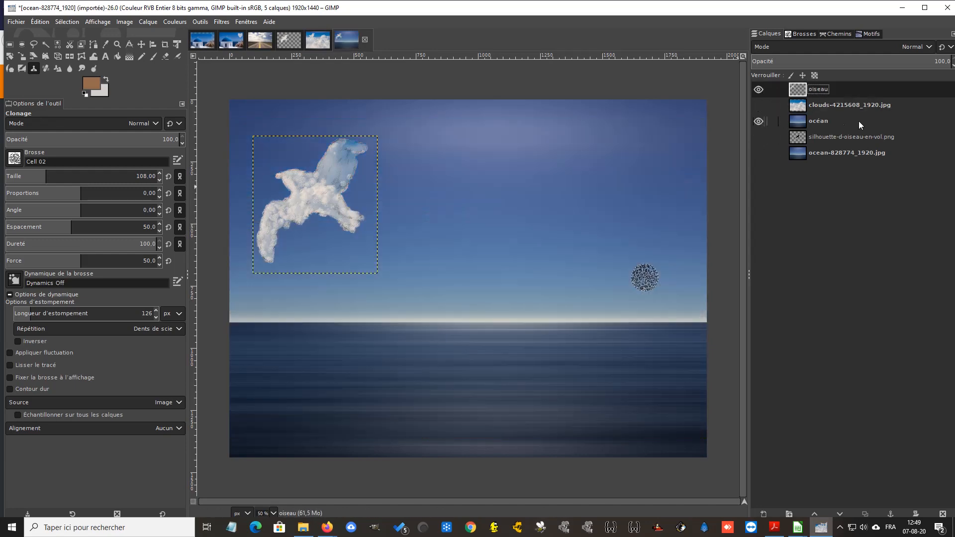
{"action": "mouse_move", "coordinate": [319, 182]}
{"action": "left_mouse_down"}
{"action": "mouse_move", "coordinate": [347, 150]}
{"action": "mouse_move", "coordinate": [330, 164]}
{"action": "mouse_move", "coordinate": [341, 154]}
{"action": "mouse_move", "coordinate": [336, 187]}
{"action": "mouse_move", "coordinate": [341, 164]}
{"action": "mouse_move", "coordinate": [333, 185]}
{"action": "mouse_move", "coordinate": [315, 188]}
{"action": "mouse_move", "coordinate": [326, 190]}
{"action": "left_mouse_up"}
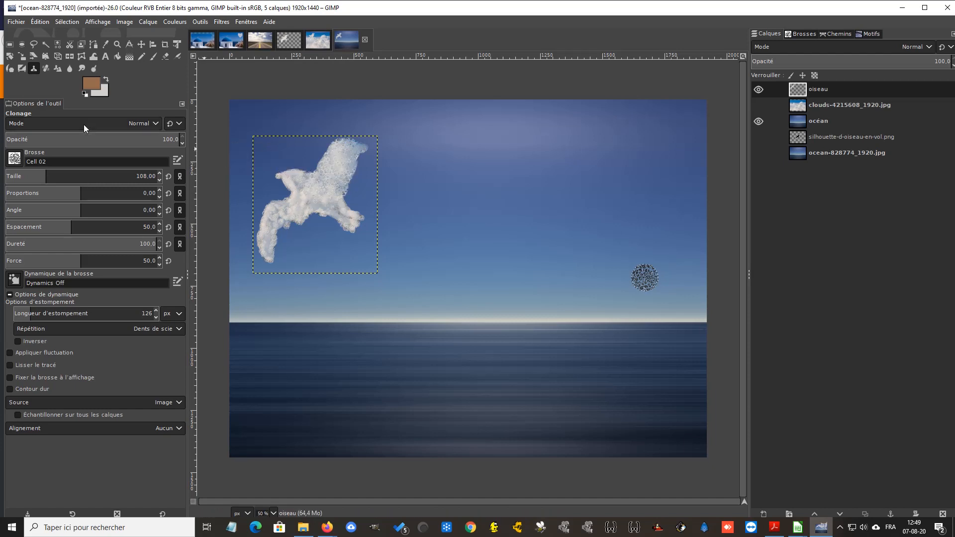
Switch the Clone brush to 2. Hardness 050 and smooth the cloud texture over the bird's body, upper wing and lower-right end at 100% zoom
{"action": "left_click", "coordinate": [273, 513]}
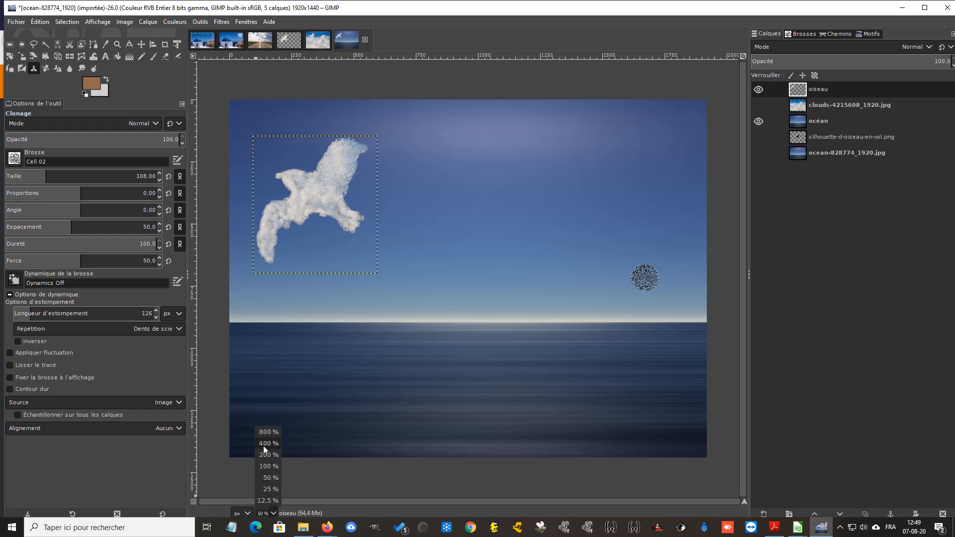
{"action": "left_click", "coordinate": [267, 465]}
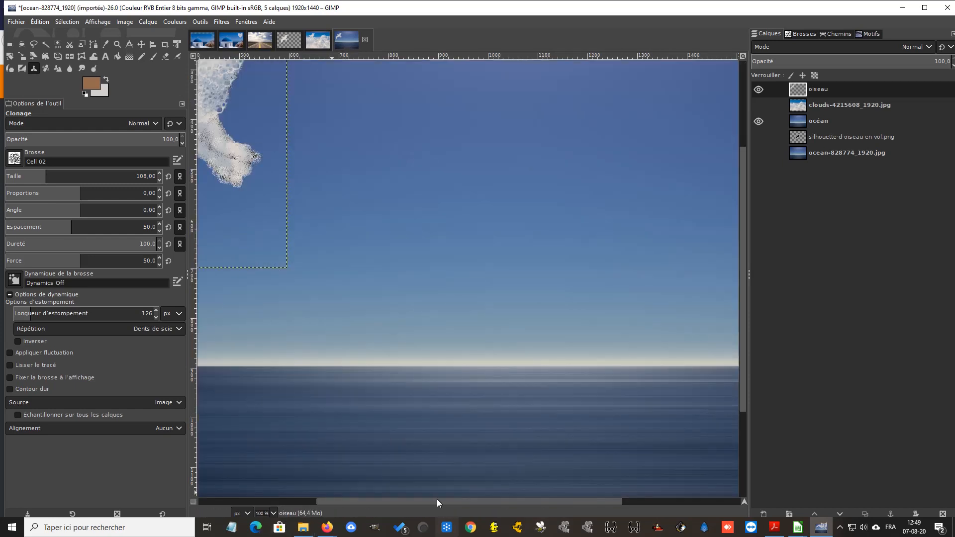
{"action": "left_click_drag", "start_coordinate": [431, 507], "coordinate": [330, 504]}
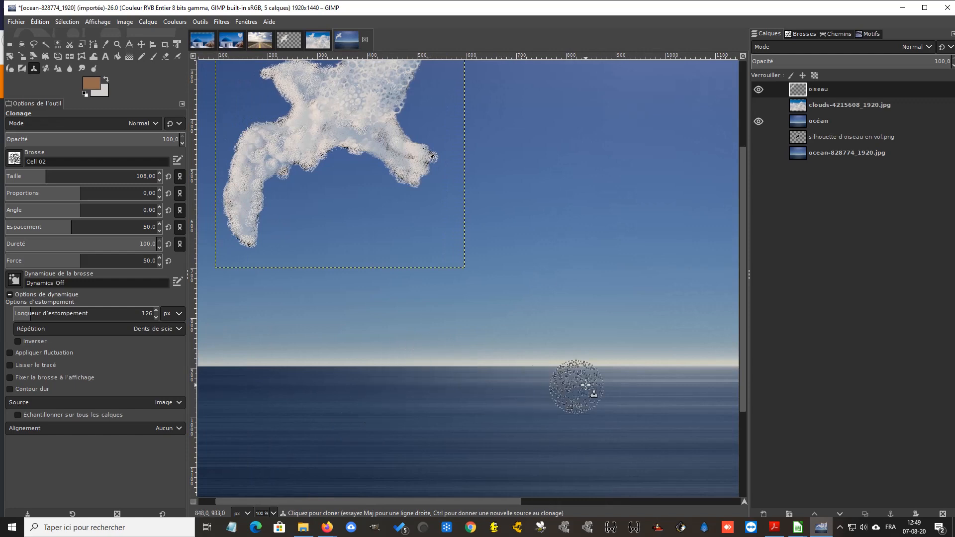
{"action": "left_click_drag", "start_coordinate": [743, 326], "coordinate": [752, 264]}
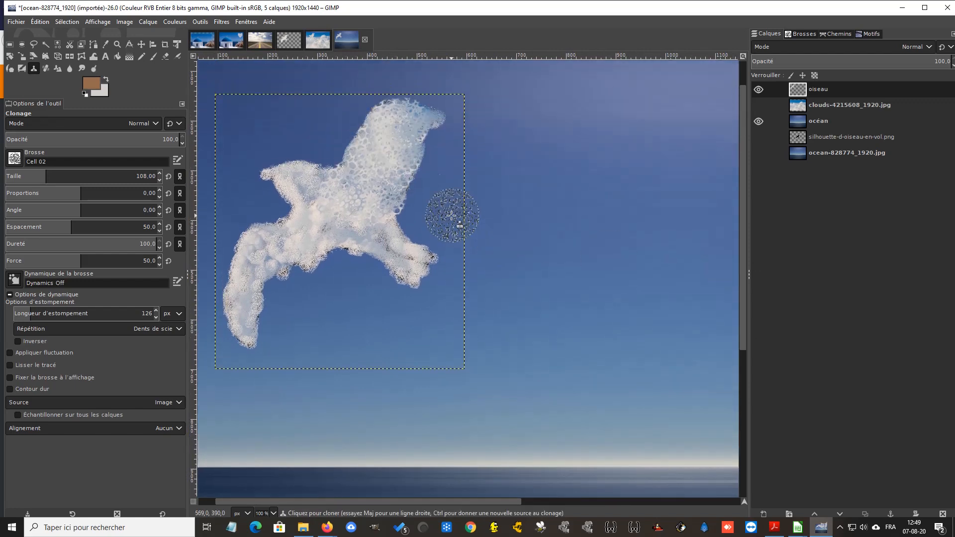
{"action": "left_click", "coordinate": [13, 161]}
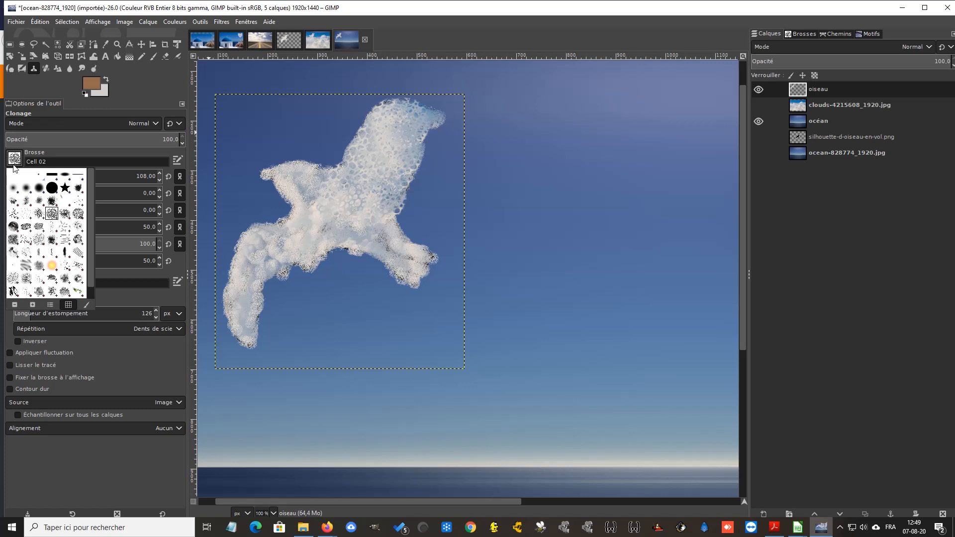
{"action": "double_click", "coordinate": [27, 192]}
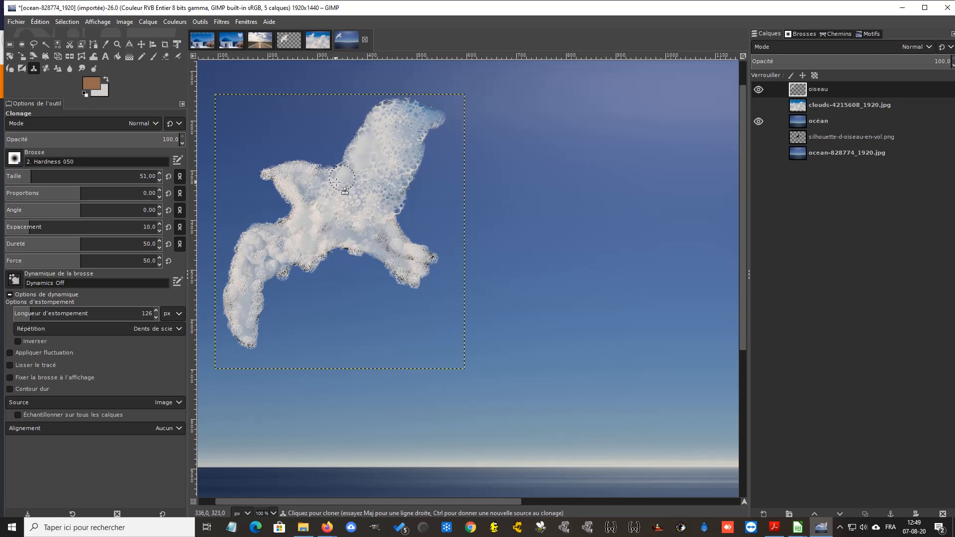
{"action": "mouse_move", "coordinate": [312, 197]}
{"action": "left_mouse_down"}
{"action": "mouse_move", "coordinate": [325, 209]}
{"action": "mouse_move", "coordinate": [335, 195]}
{"action": "mouse_move", "coordinate": [367, 195]}
{"action": "mouse_move", "coordinate": [338, 227]}
{"action": "mouse_move", "coordinate": [363, 216]}
{"action": "mouse_move", "coordinate": [374, 222]}
{"action": "mouse_move", "coordinate": [400, 259]}
{"action": "mouse_move", "coordinate": [426, 253]}
{"action": "mouse_move", "coordinate": [409, 277]}
{"action": "mouse_move", "coordinate": [428, 260]}
{"action": "mouse_move", "coordinate": [423, 272]}
{"action": "left_mouse_up"}
{"action": "left_click_drag", "start_coordinate": [391, 194], "coordinate": [392, 203]}
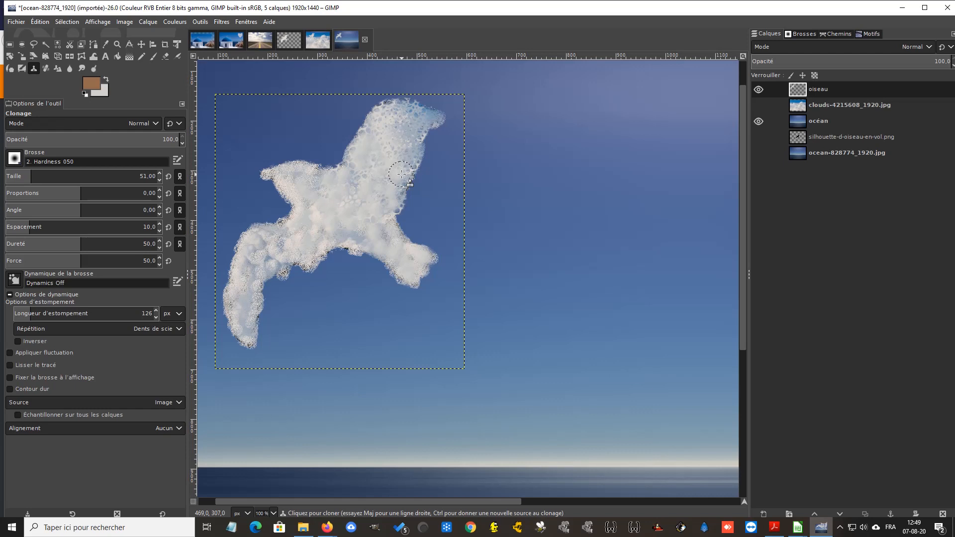
{"action": "mouse_move", "coordinate": [407, 167]}
{"action": "left_mouse_down"}
{"action": "mouse_move", "coordinate": [411, 134]}
{"action": "mouse_move", "coordinate": [432, 120]}
{"action": "mouse_move", "coordinate": [398, 105]}
{"action": "mouse_move", "coordinate": [373, 131]}
{"action": "mouse_move", "coordinate": [388, 134]}
{"action": "mouse_move", "coordinate": [375, 160]}
{"action": "mouse_move", "coordinate": [359, 171]}
{"action": "mouse_move", "coordinate": [368, 133]}
{"action": "mouse_move", "coordinate": [354, 173]}
{"action": "mouse_move", "coordinate": [332, 184]}
{"action": "mouse_move", "coordinate": [365, 219]}
{"action": "left_mouse_up"}
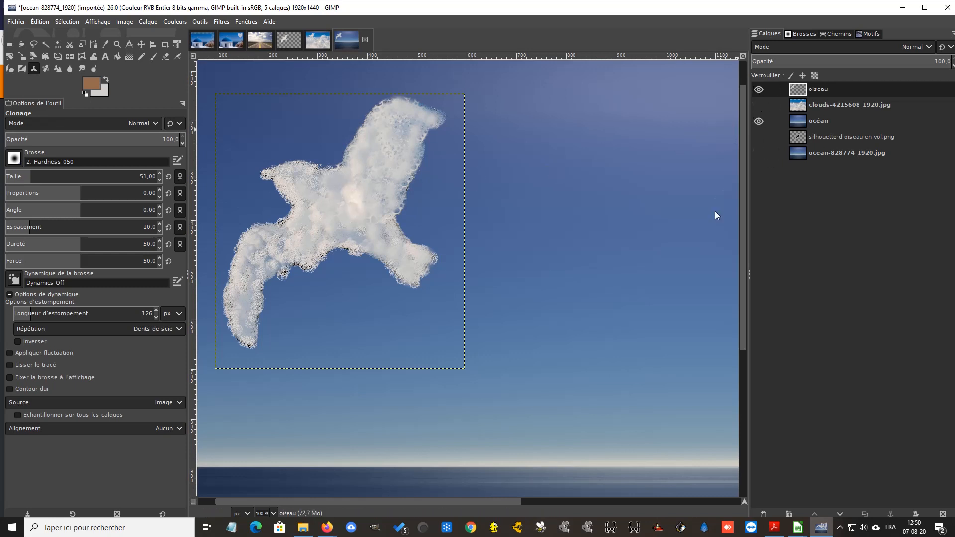
Check the whole cloud bird above the ocean at 50% zoom and activate the océan layer
{"action": "left_click", "coordinate": [273, 514]}
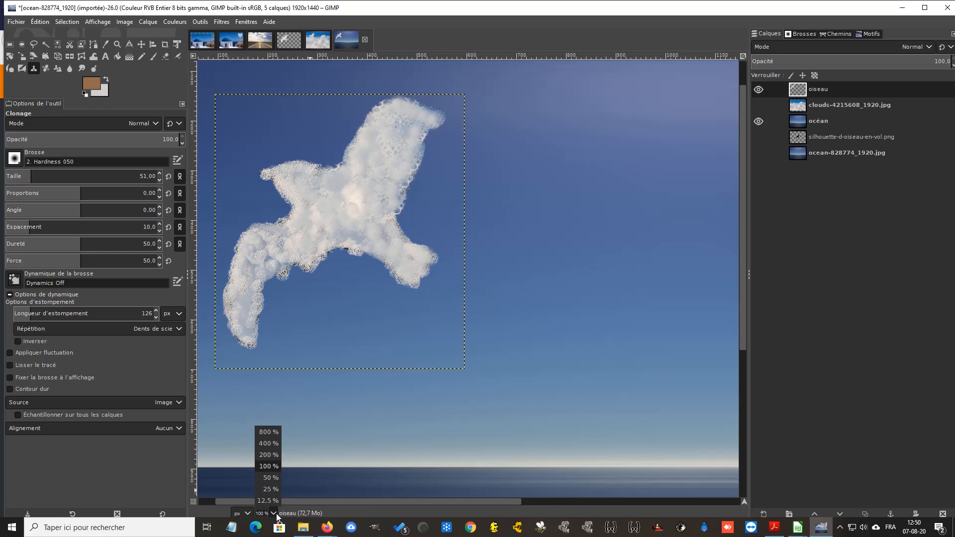
{"action": "left_click", "coordinate": [266, 478]}
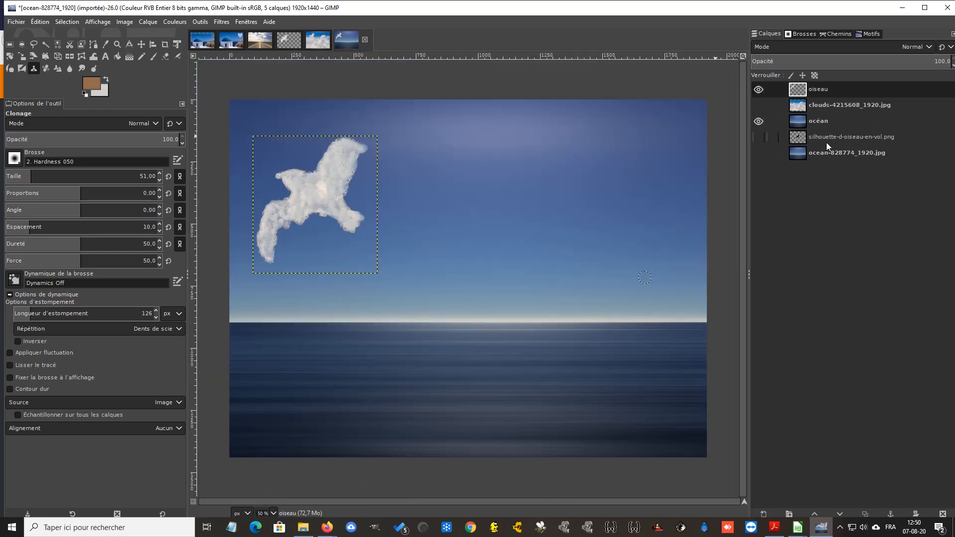
{"action": "left_click", "coordinate": [829, 121]}
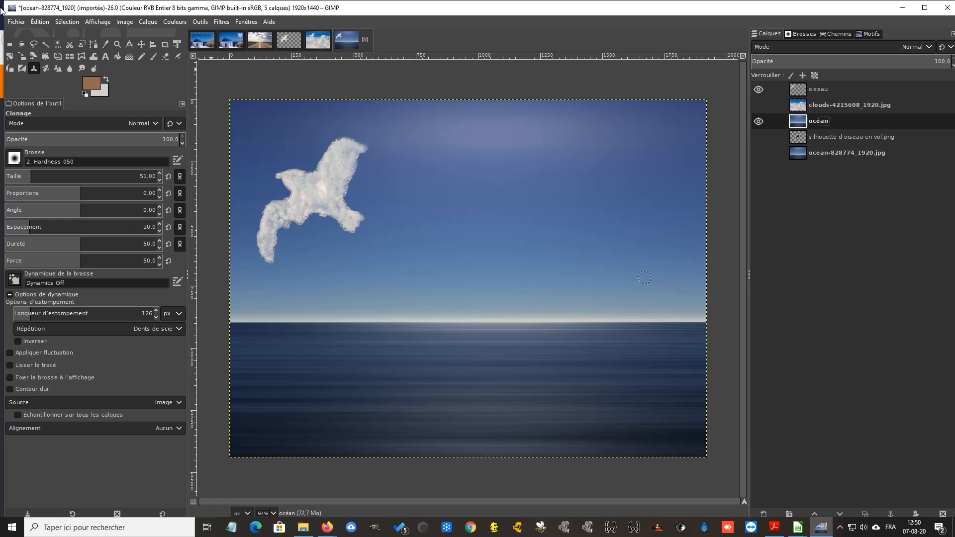
Open clouds-4215608_1920.jpg from the 006-un ciel étrange folder as a separate image
{"action": "left_click", "coordinate": [20, 22]}
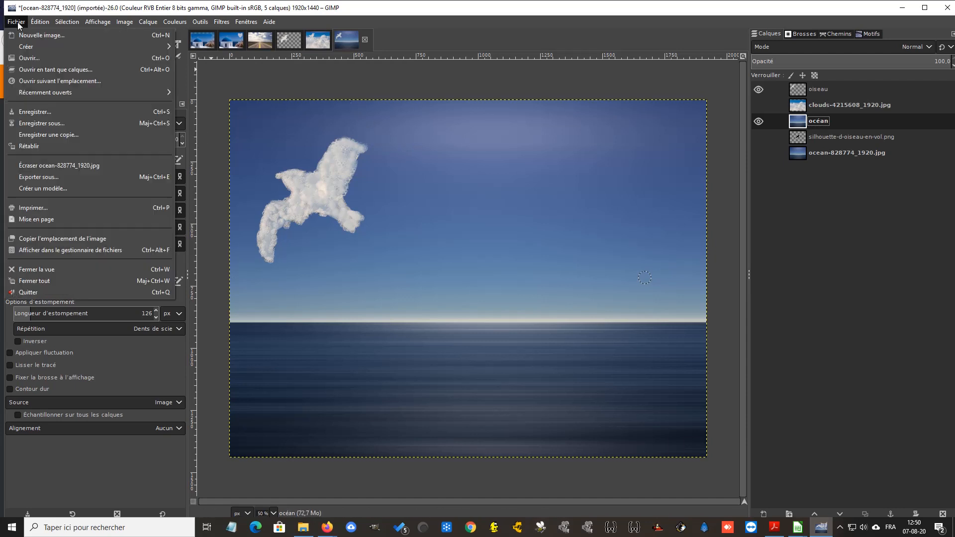
{"action": "left_click", "coordinate": [29, 57]}
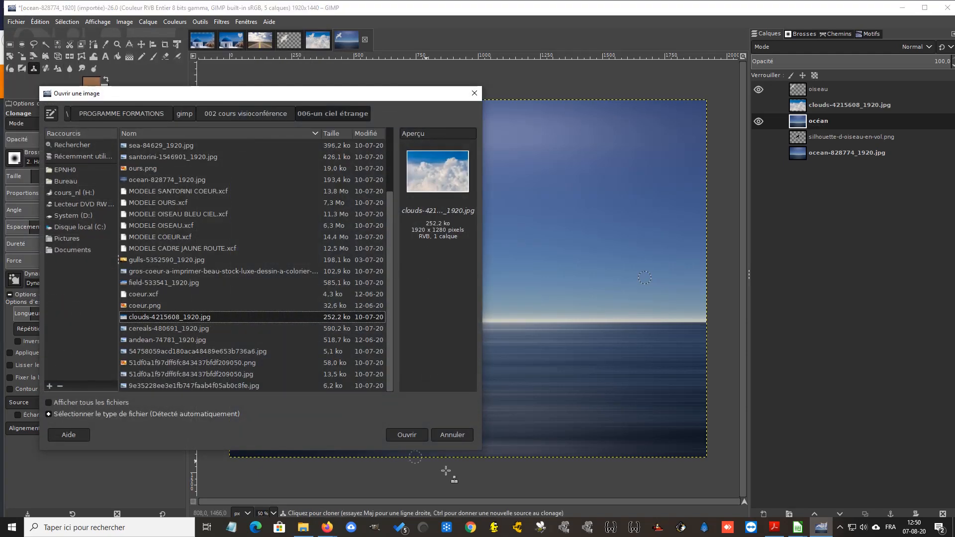
{"action": "left_click", "coordinate": [407, 435]}
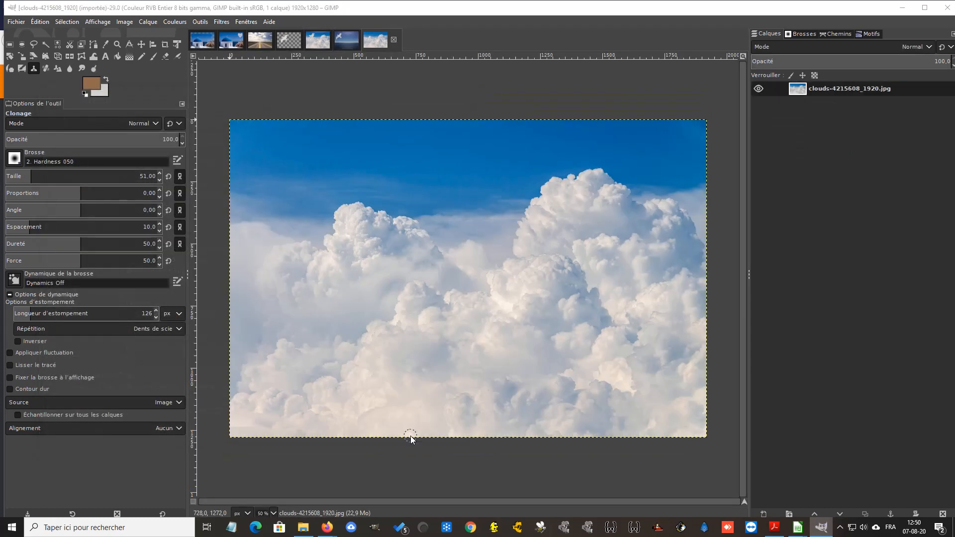
Add the bear silhouette ours.png to the clouds image as a new layer
{"action": "left_click", "coordinate": [19, 23]}
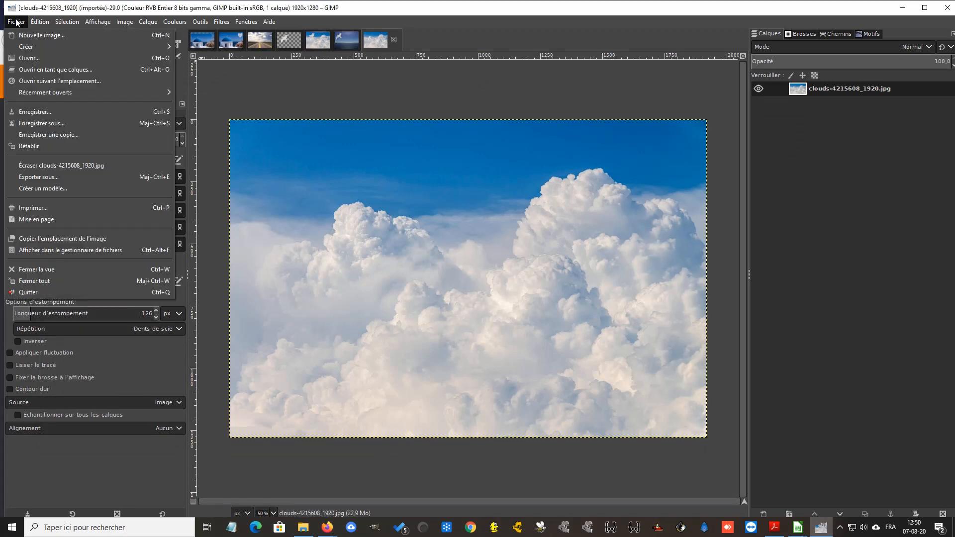
{"action": "left_click", "coordinate": [37, 69]}
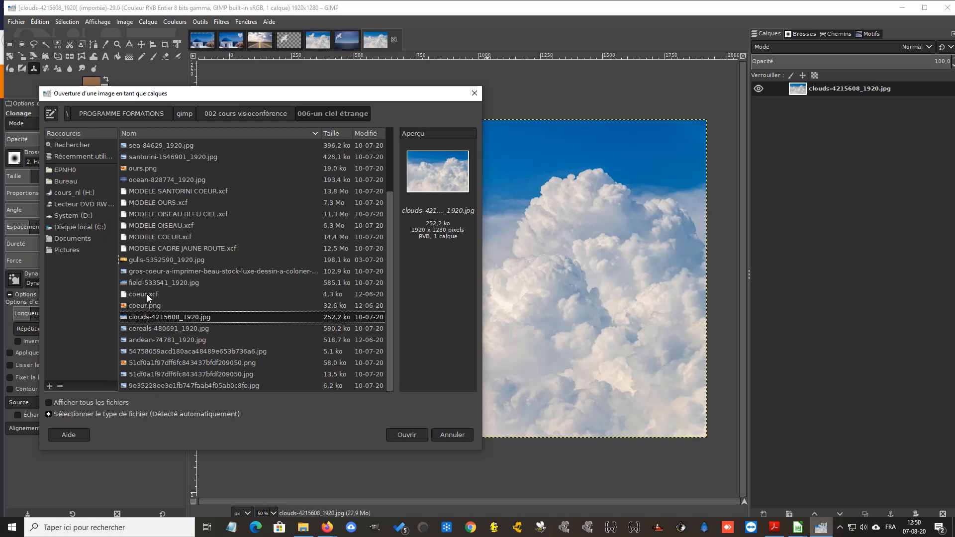
{"action": "left_click", "coordinate": [144, 169]}
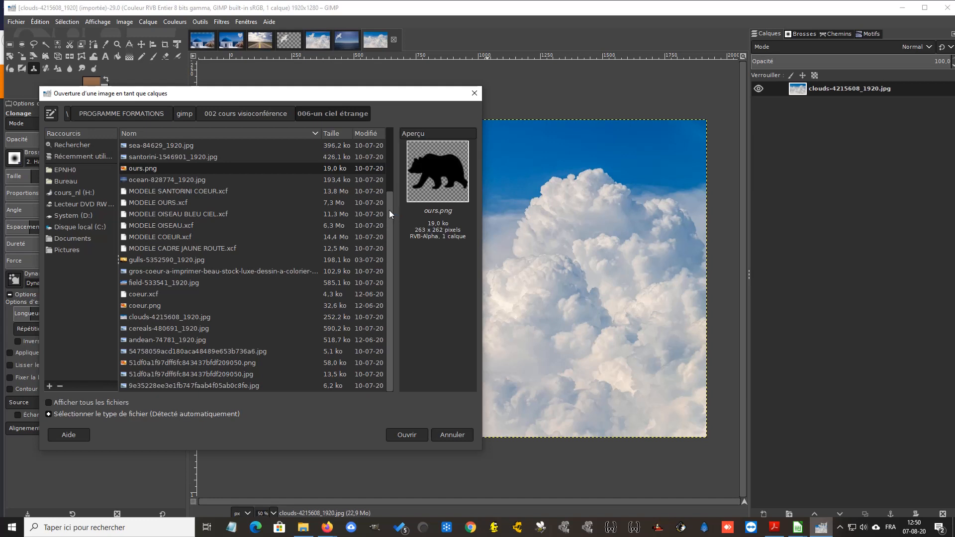
{"action": "left_click_drag", "start_coordinate": [389, 210], "coordinate": [396, 154]}
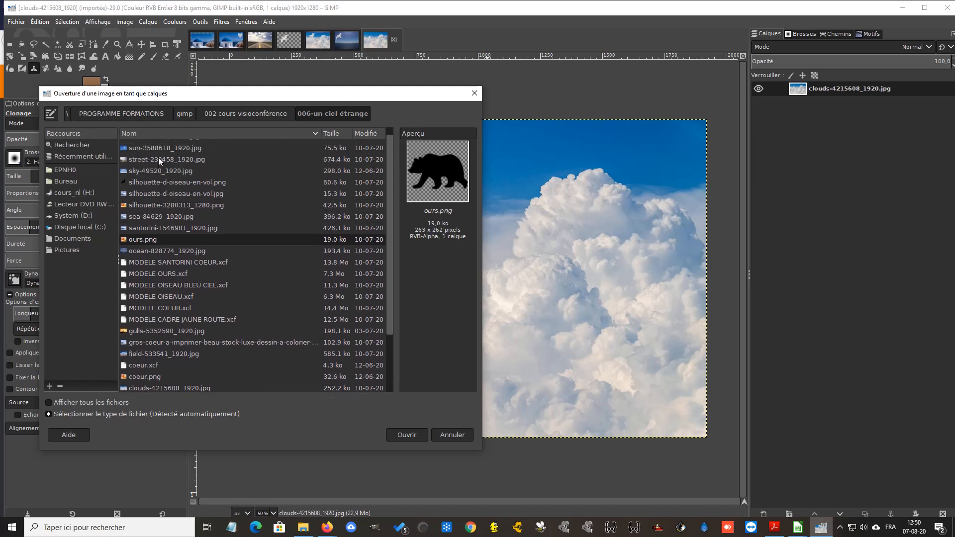
{"action": "left_click", "coordinate": [406, 435]}
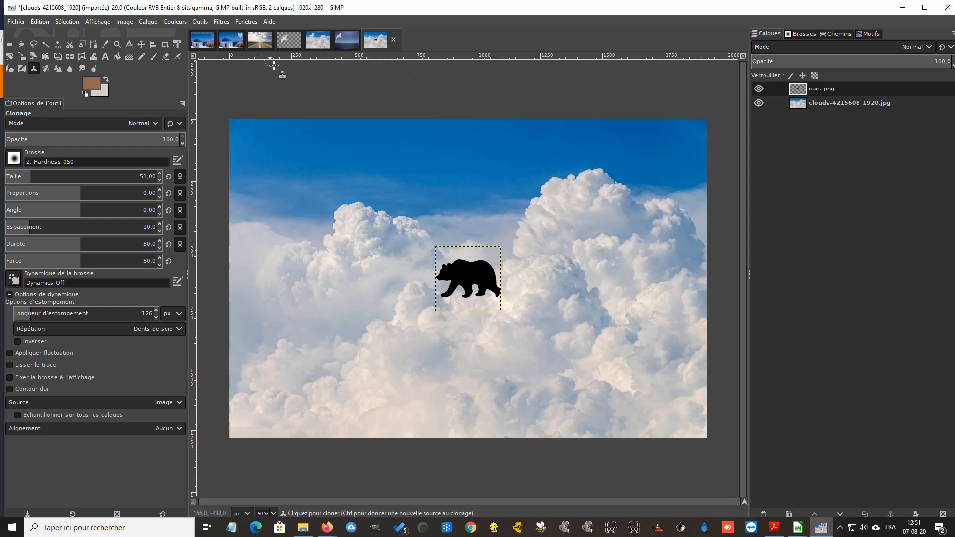
Preview the candidate background pictures and add field-533541_1920.jpg to the clouds image as a new layer
{"action": "left_click", "coordinate": [16, 21]}
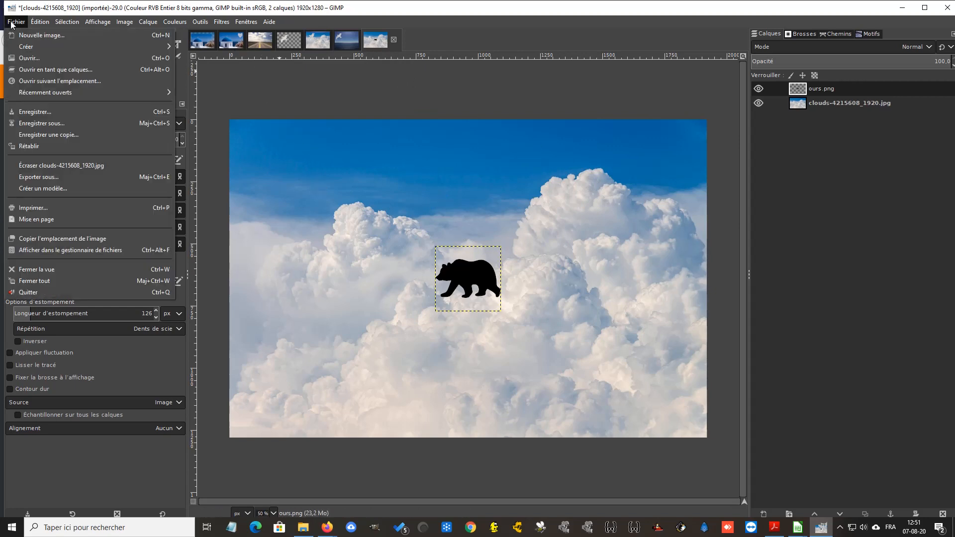
{"action": "left_click", "coordinate": [43, 70]}
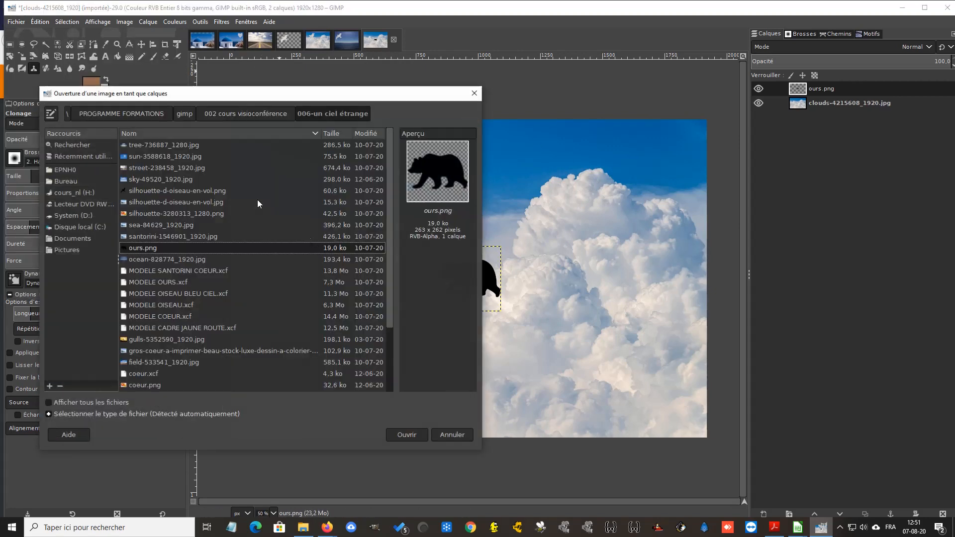
{"action": "left_click", "coordinate": [154, 178]}
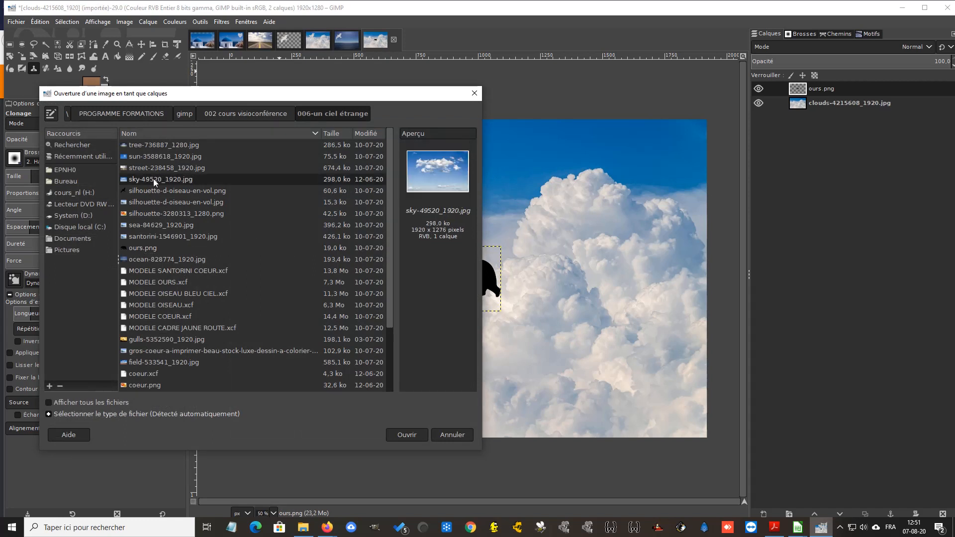
{"action": "left_click", "coordinate": [154, 158]}
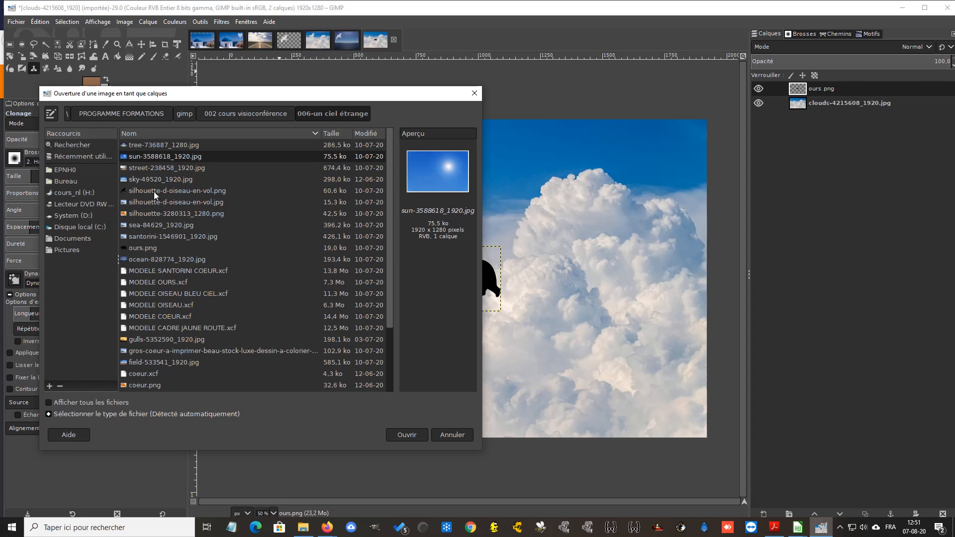
{"action": "left_click", "coordinate": [153, 230]}
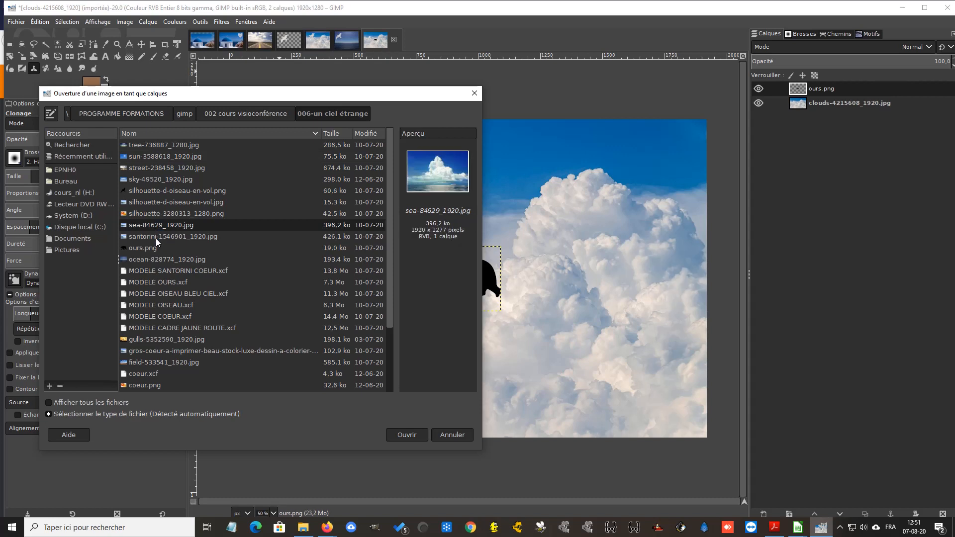
{"action": "left_click", "coordinate": [156, 236]}
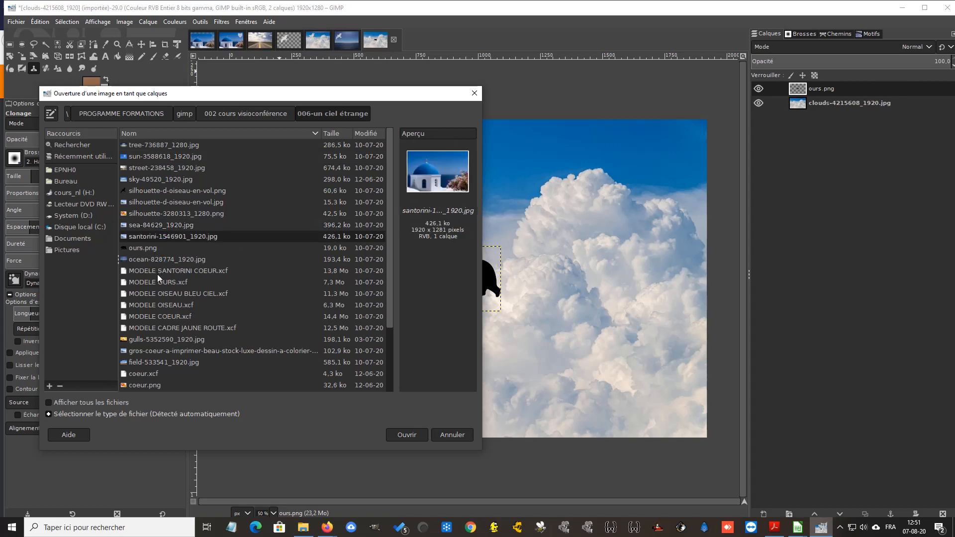
{"action": "left_click", "coordinate": [148, 364]}
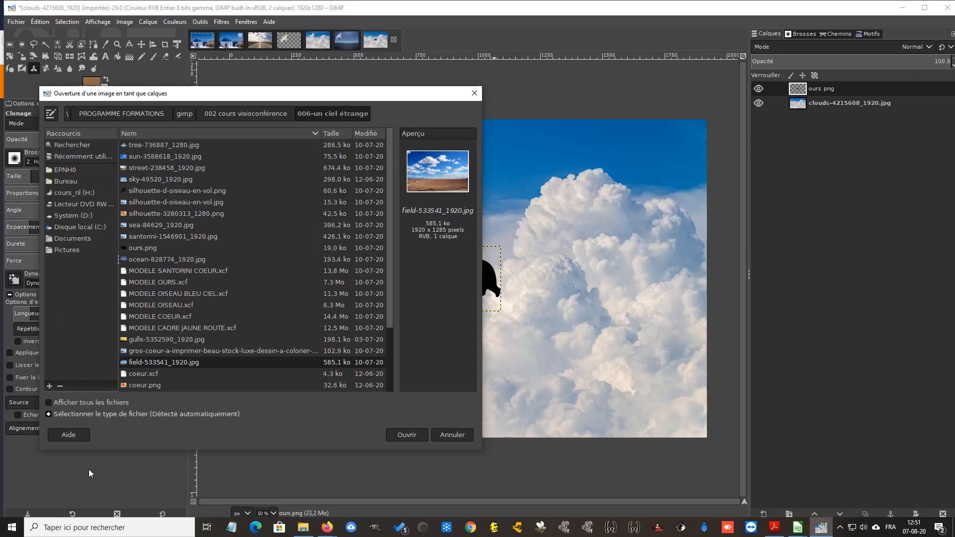
{"action": "left_click", "coordinate": [400, 436]}
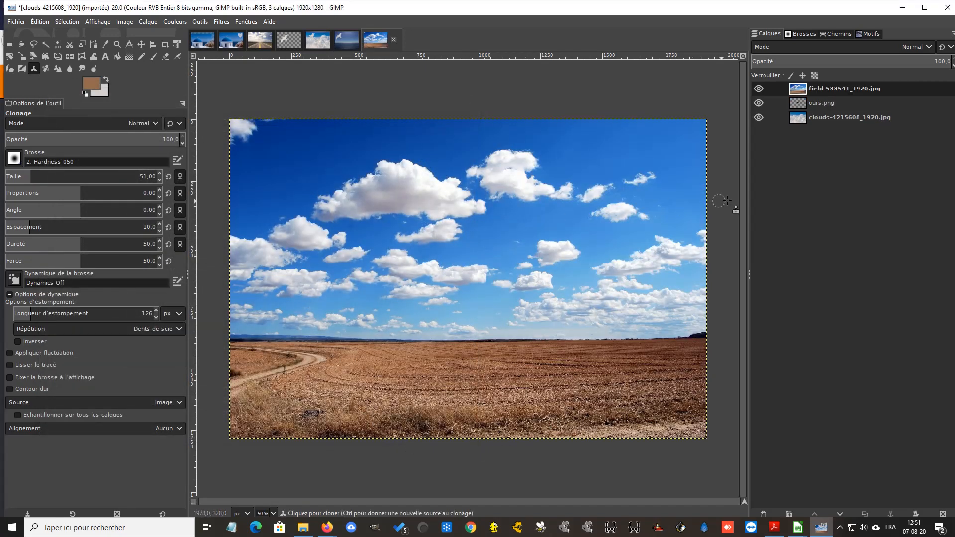
Duplicate the field-533541_1920.jpg, ours.png and clouds-4215608_1920.jpg layers
{"action": "right_click", "coordinate": [835, 91]}
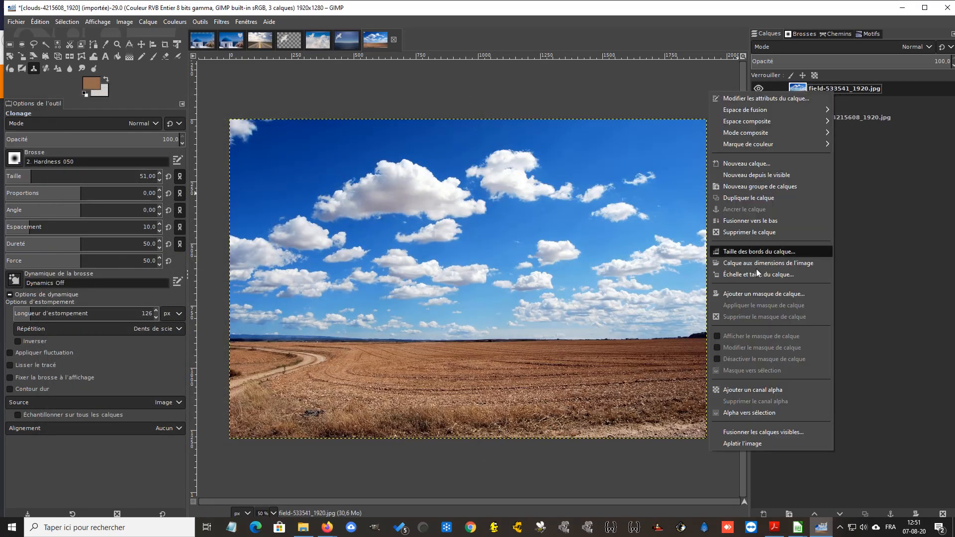
{"action": "left_click", "coordinate": [751, 199]}
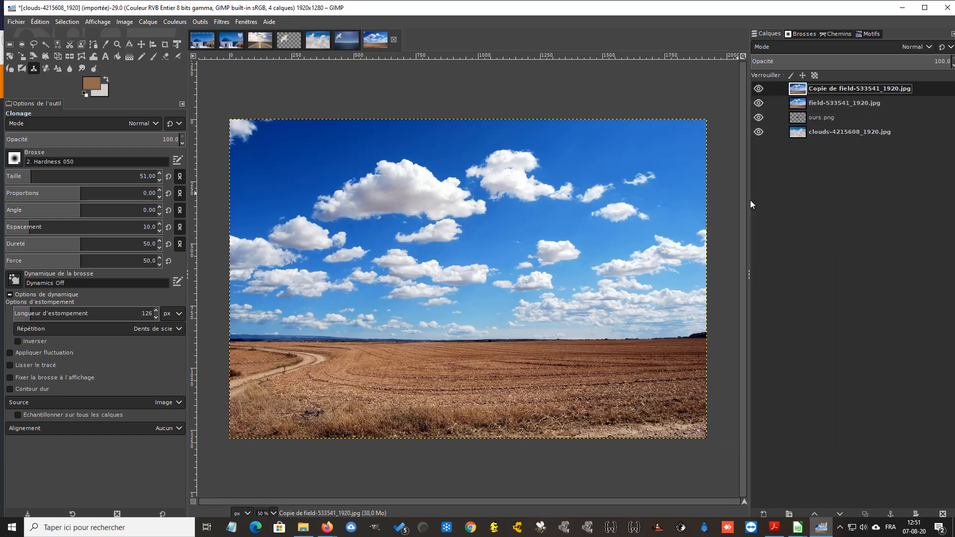
{"action": "left_click", "coordinate": [822, 117]}
{"action": "right_click", "coordinate": [822, 117]}
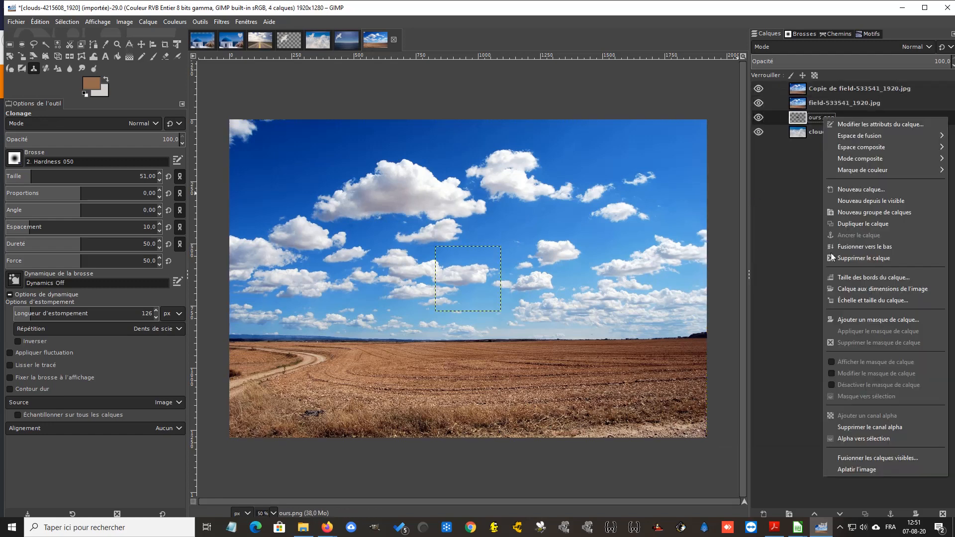
{"action": "left_click", "coordinate": [852, 223]}
{"action": "right_click", "coordinate": [823, 147]}
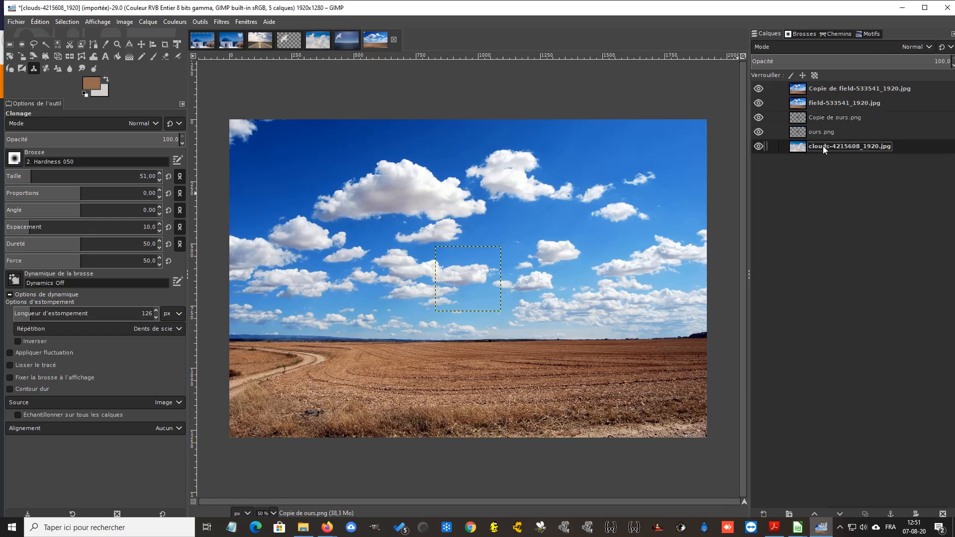
{"action": "left_click", "coordinate": [855, 251]}
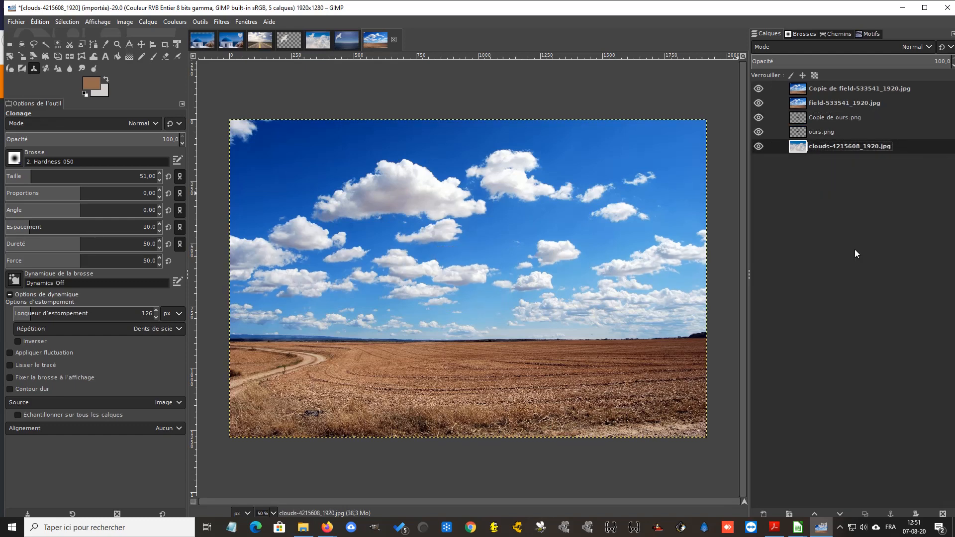
Move the original ours.png and field-533541_1920.jpg layers to the bottom of the layer stack, with the field lowest
{"action": "left_click", "coordinate": [822, 133]}
{"action": "left_click_drag", "start_coordinate": [822, 133], "coordinate": [825, 185]}
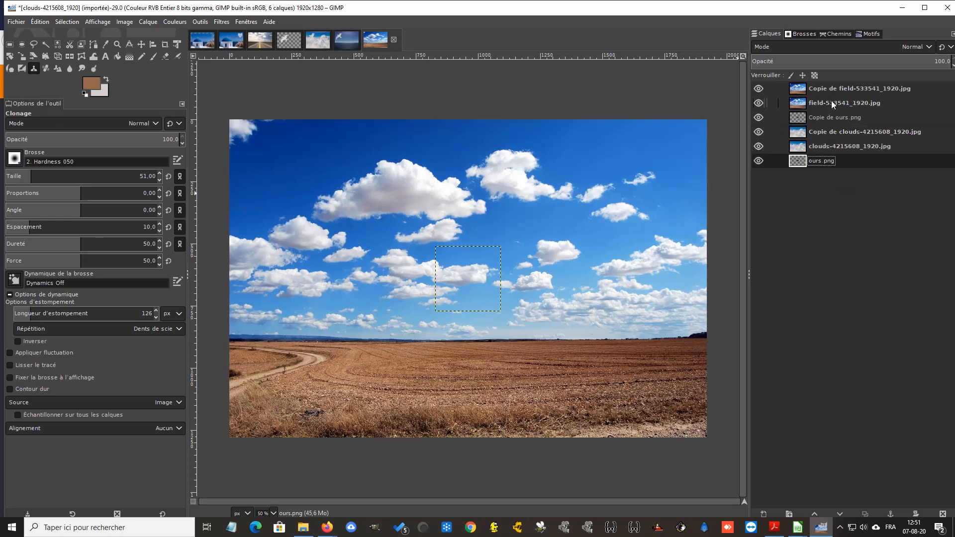
{"action": "left_click_drag", "start_coordinate": [832, 101], "coordinate": [834, 179]}
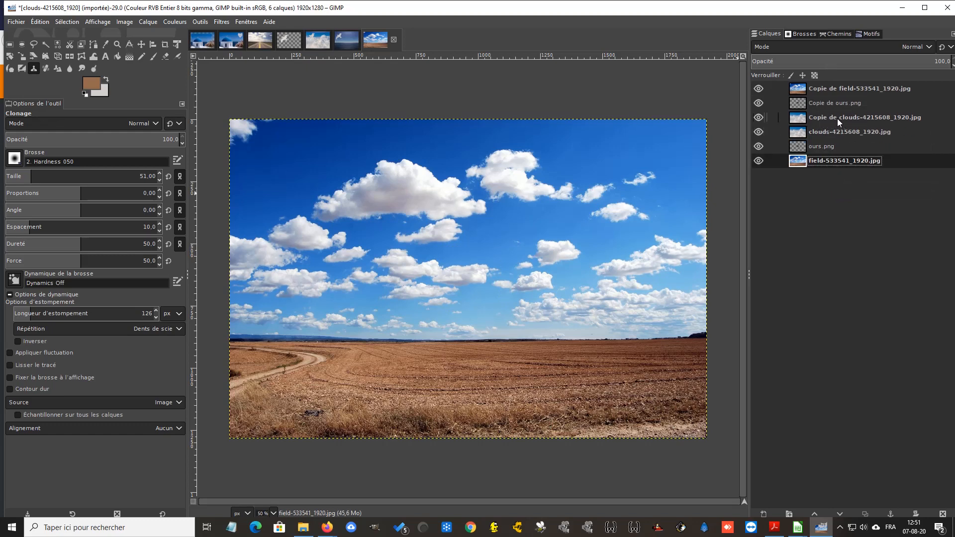
Reorder the copied layers so the bear copy is uppermost, followed by the clouds copy and the field copy
{"action": "left_click", "coordinate": [837, 118]}
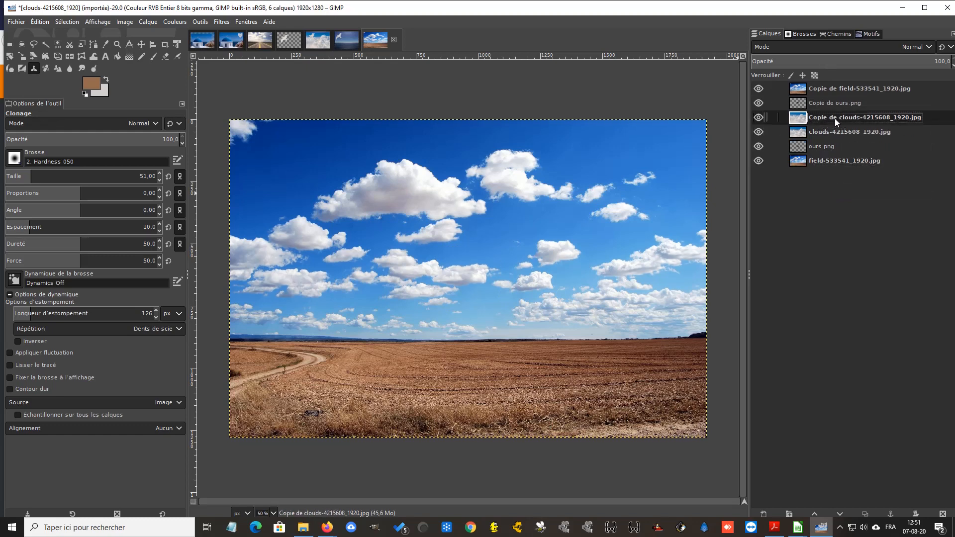
{"action": "left_click", "coordinate": [812, 512]}
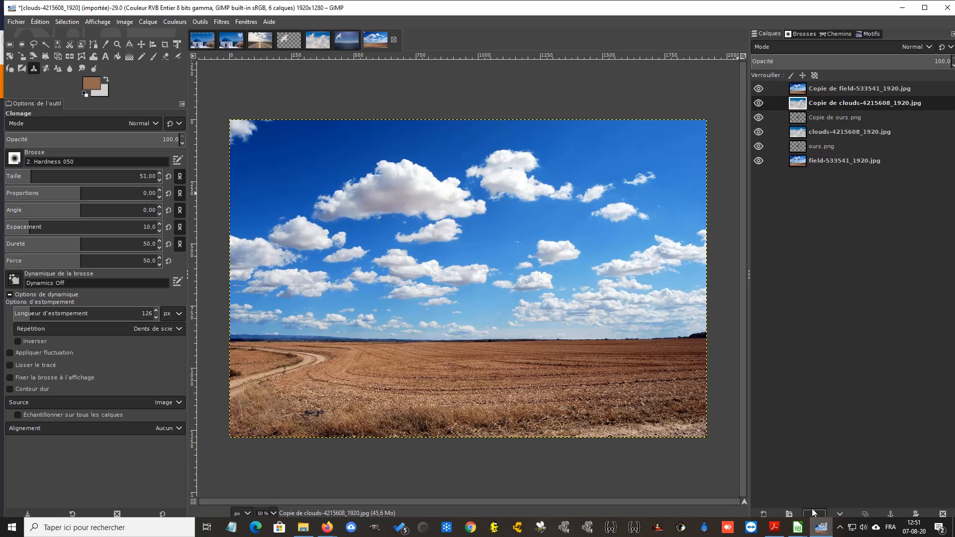
{"action": "left_click", "coordinate": [828, 120]}
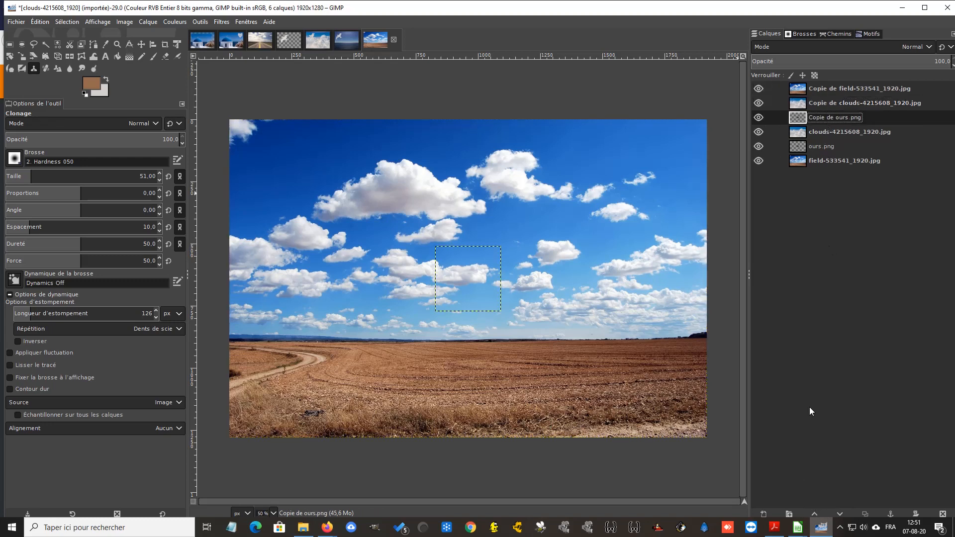
{"action": "left_click", "coordinate": [814, 514]}
{"action": "left_click", "coordinate": [814, 514]}
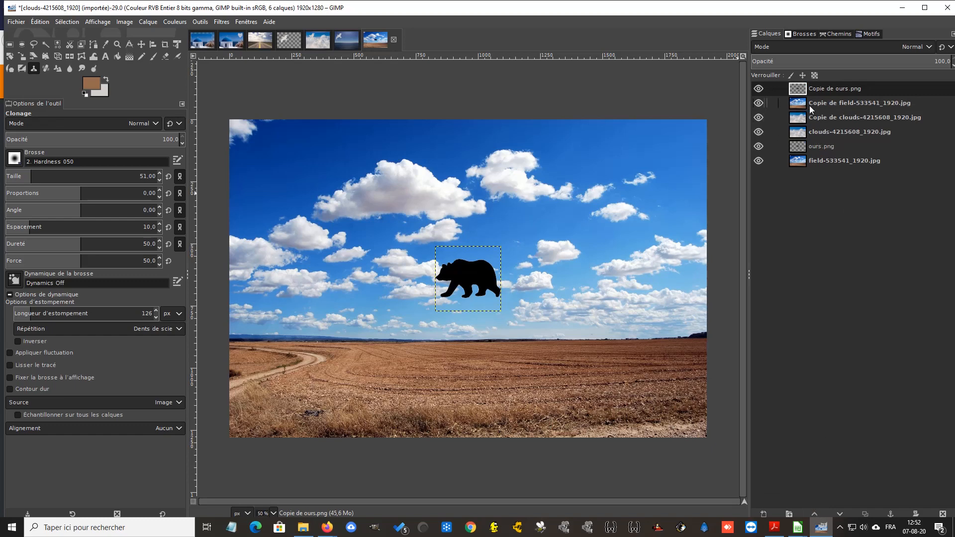
{"action": "left_click", "coordinate": [824, 106]}
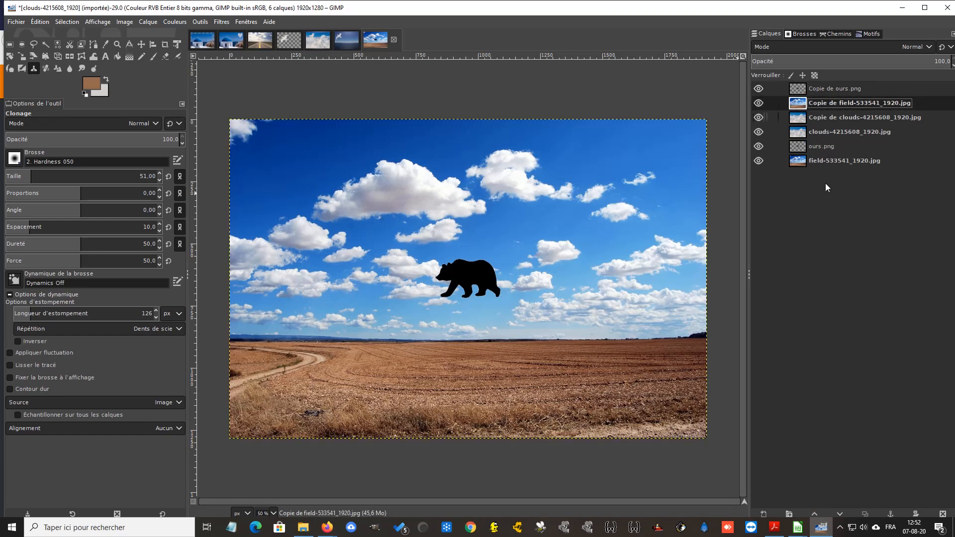
{"action": "left_click", "coordinate": [838, 514]}
Rename the field, clouds and bear layer copies as champ, nuage and ours
{"action": "double_click", "coordinate": [824, 117]}
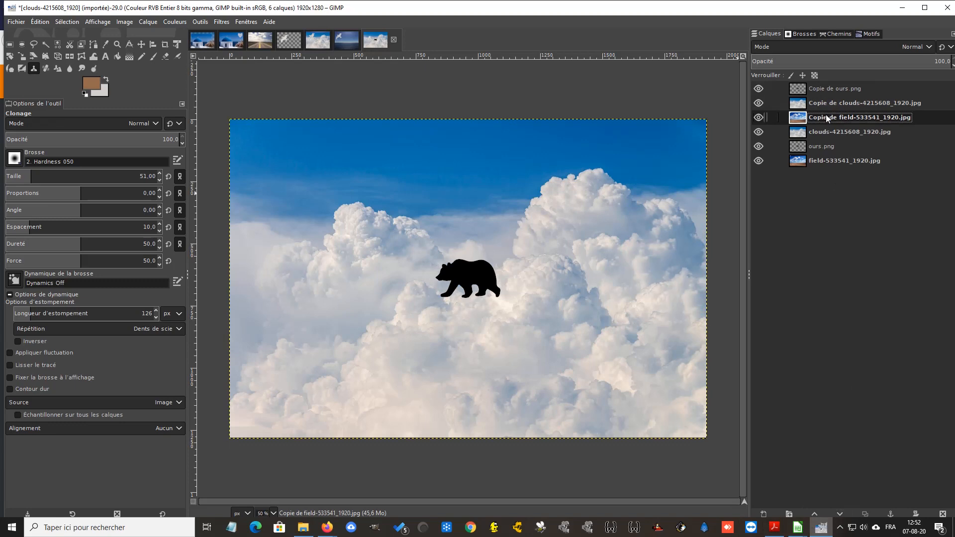
{"action": "type", "text": "champ"}
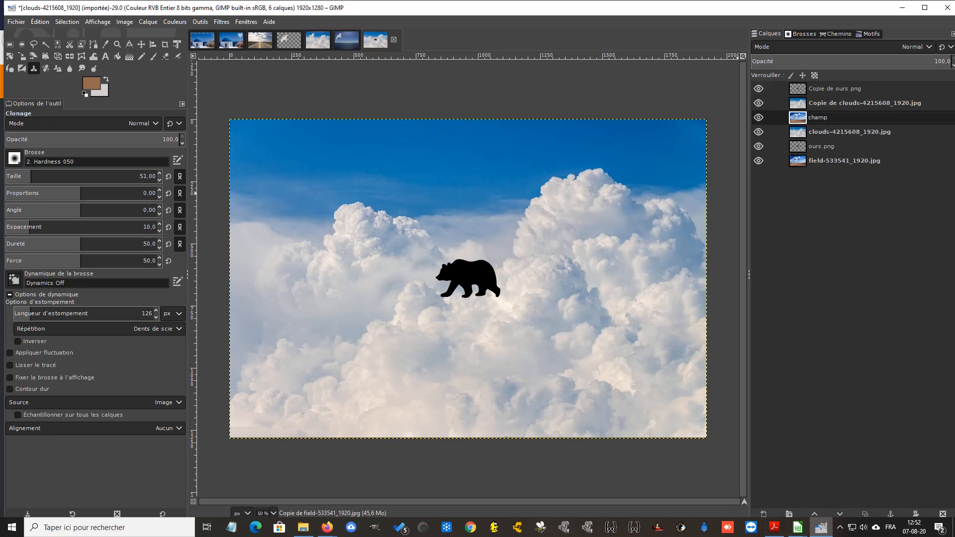
{"action": "key", "text": "Return"}
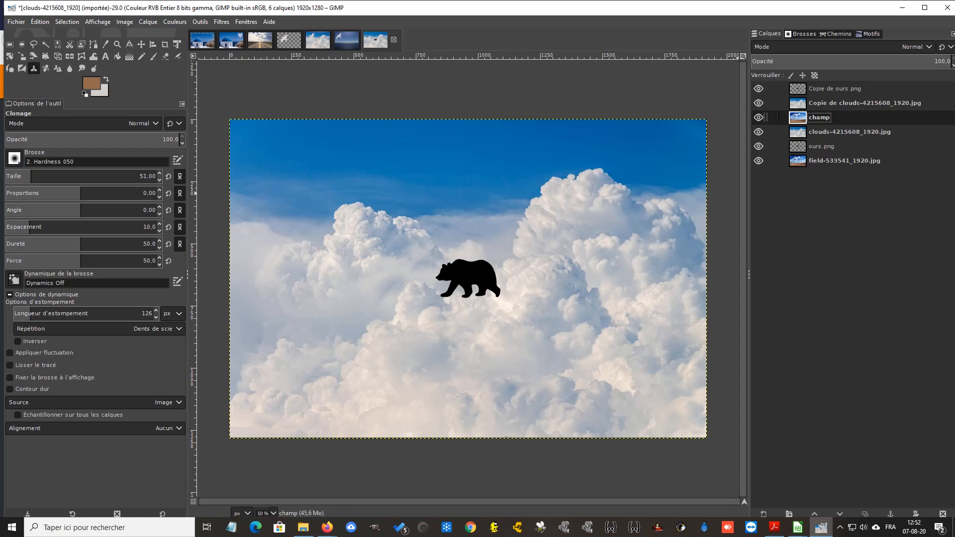
{"action": "left_click", "coordinate": [814, 105]}
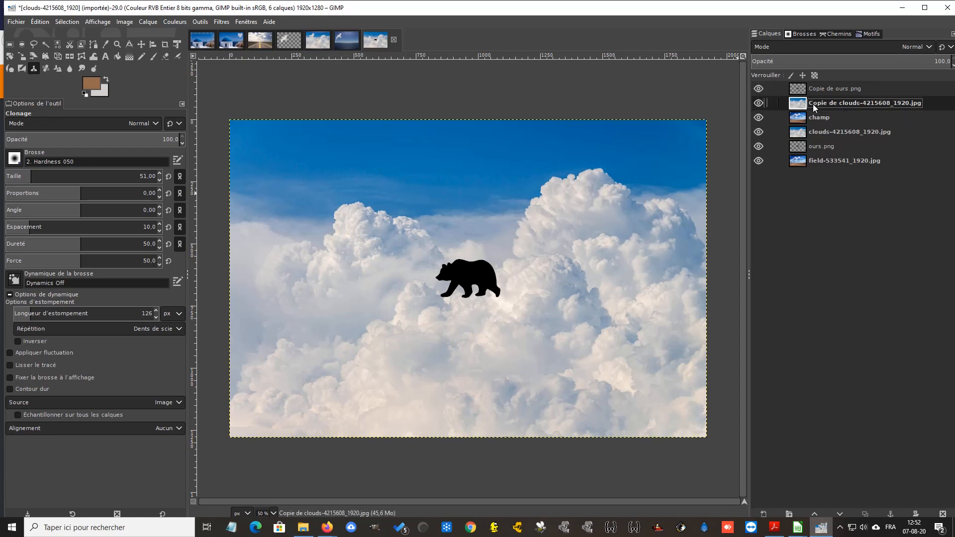
{"action": "double_click", "coordinate": [814, 107]}
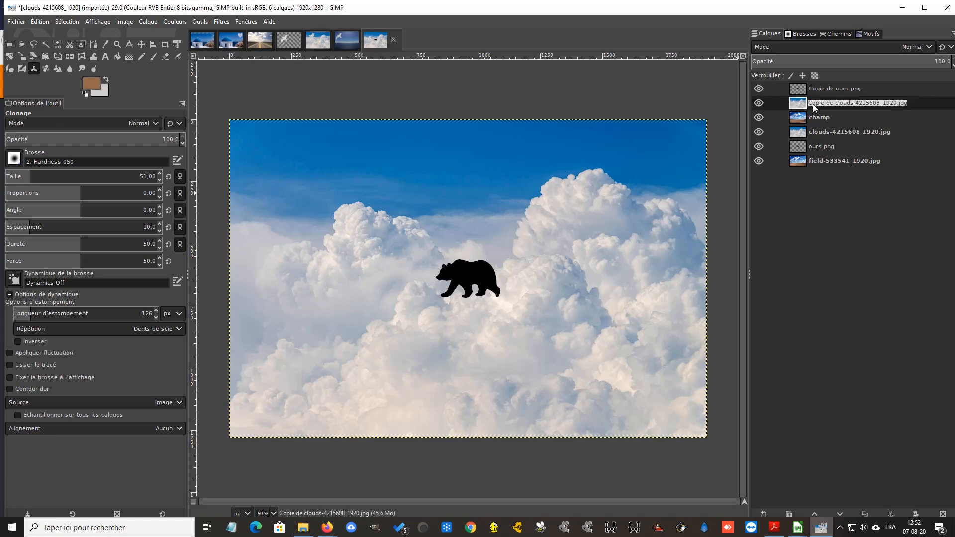
{"action": "type", "text": "nuage"}
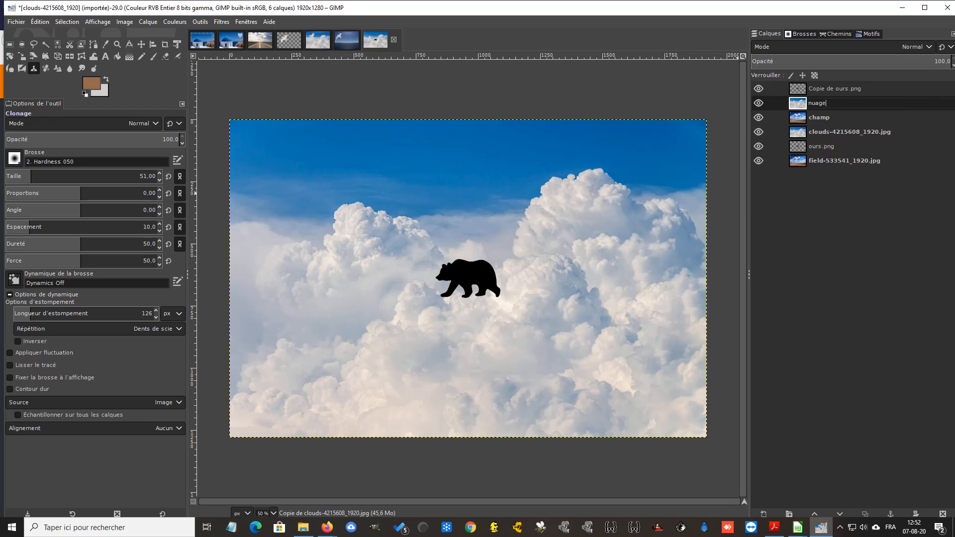
{"action": "key", "text": "Return"}
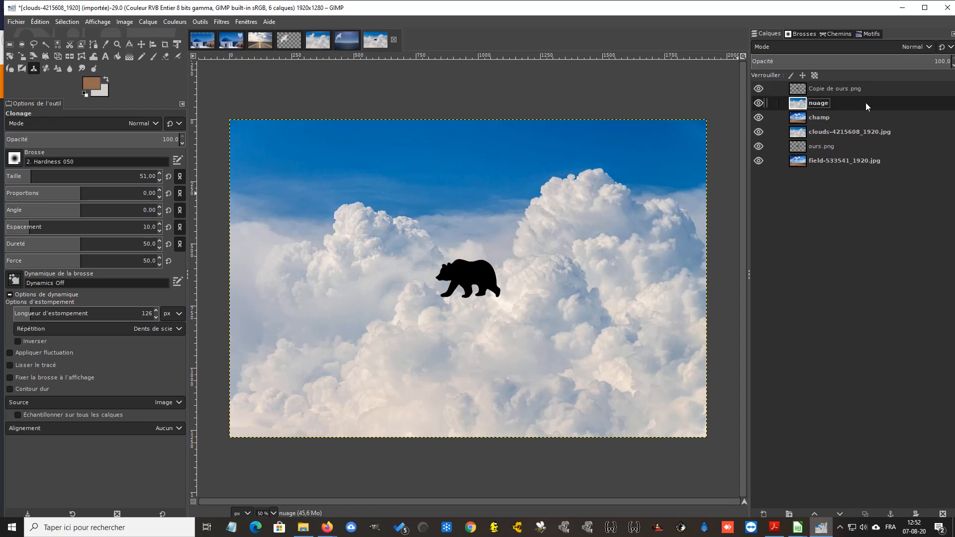
{"action": "left_click", "coordinate": [827, 89]}
{"action": "double_click", "coordinate": [828, 89]}
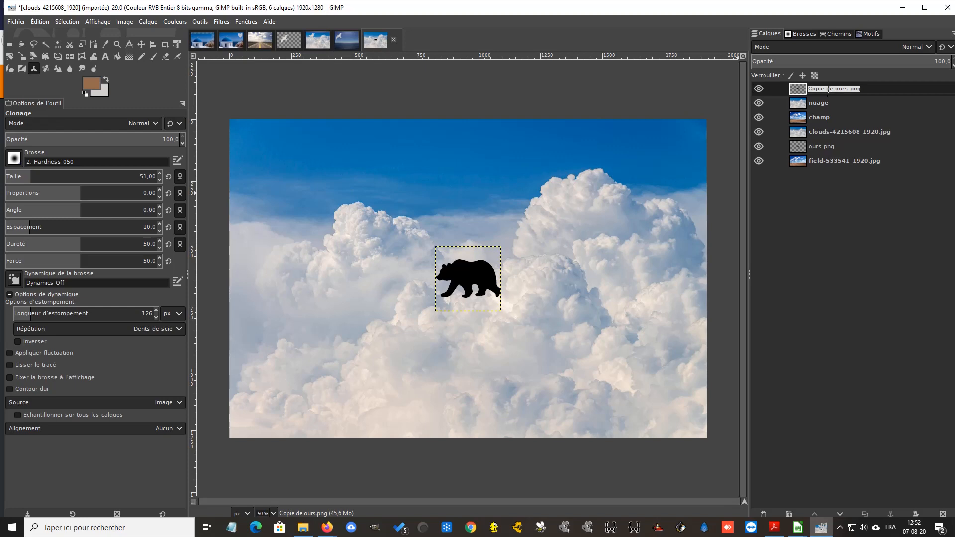
{"action": "type", "text": "ours"}
{"action": "key", "text": "Return"}
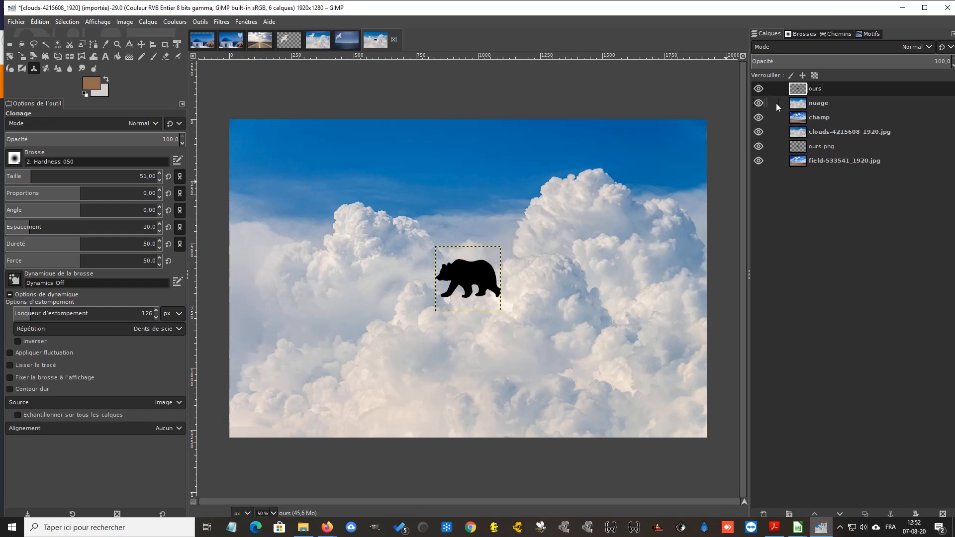
Hide the nuage layer and move the bear silhouette into the upper-right sky above the field
{"action": "left_click", "coordinate": [758, 103]}
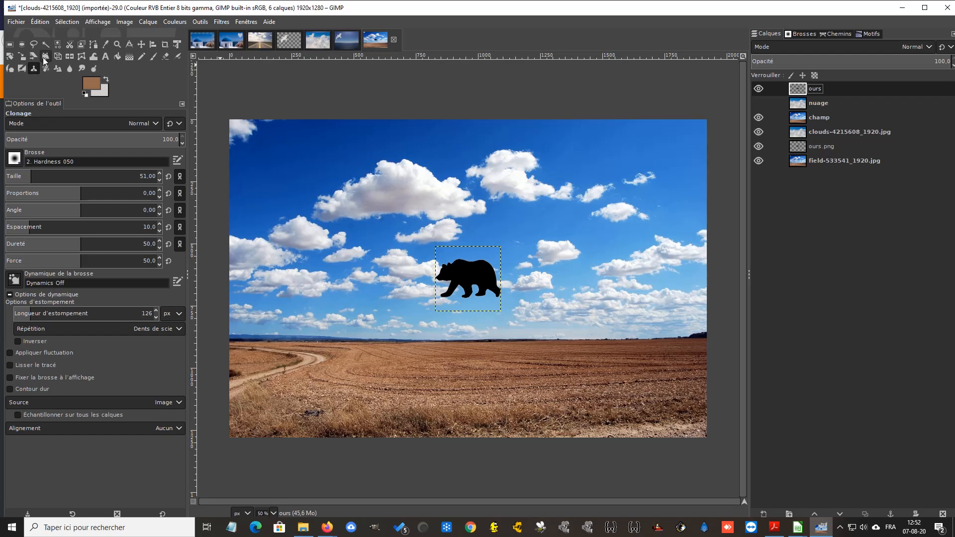
{"action": "left_click", "coordinate": [141, 45]}
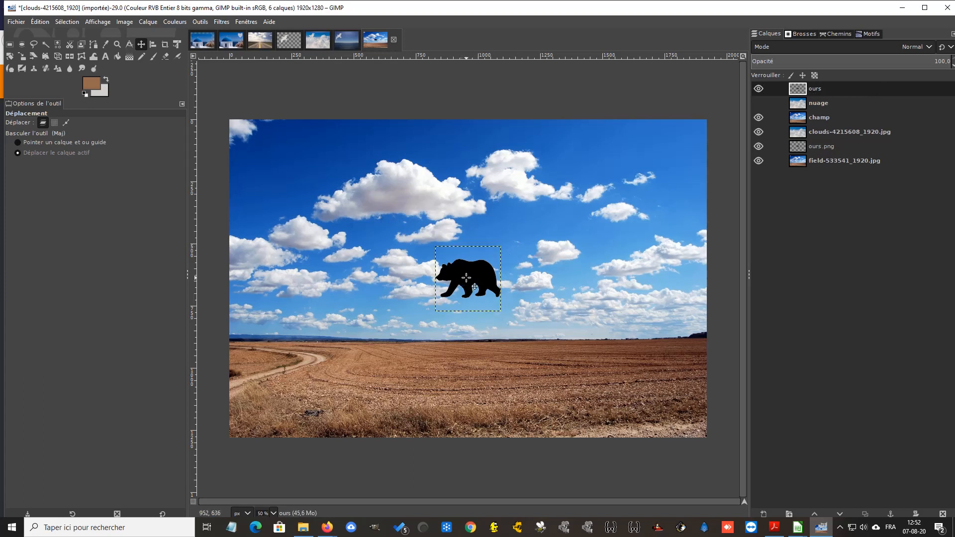
{"action": "left_click_drag", "start_coordinate": [466, 277], "coordinate": [664, 196]}
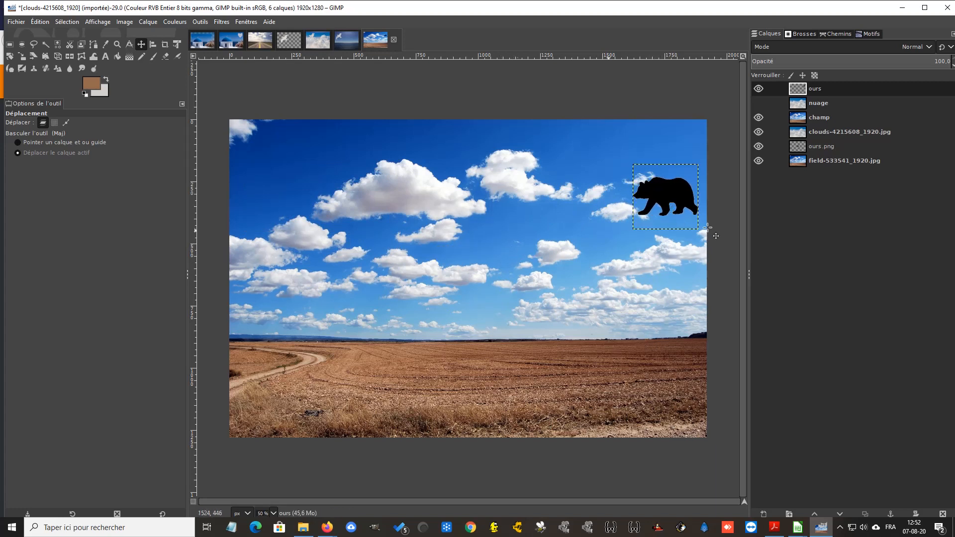
Show the nuage layer again and set a Clone source on the white clouds in its lower-right area
{"action": "left_click", "coordinate": [759, 103]}
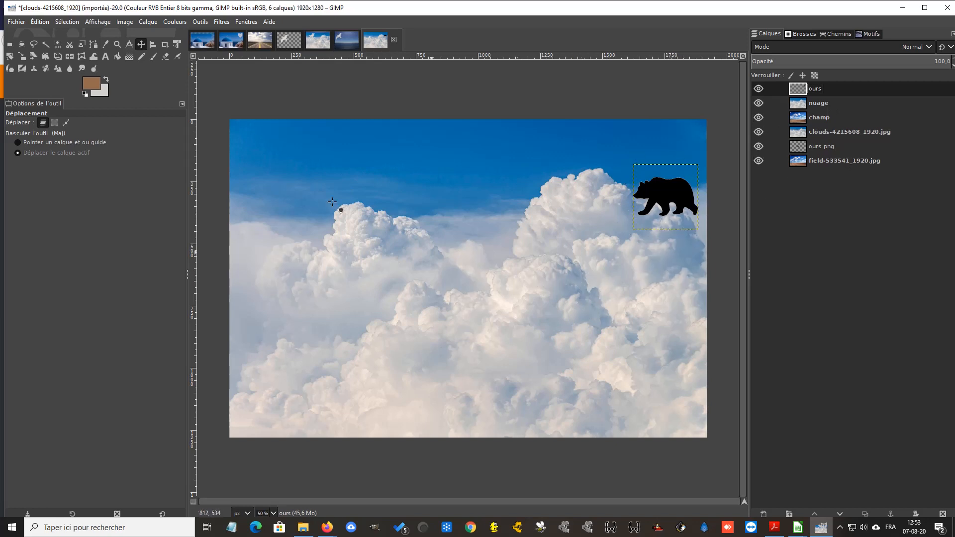
{"action": "left_click", "coordinate": [34, 68]}
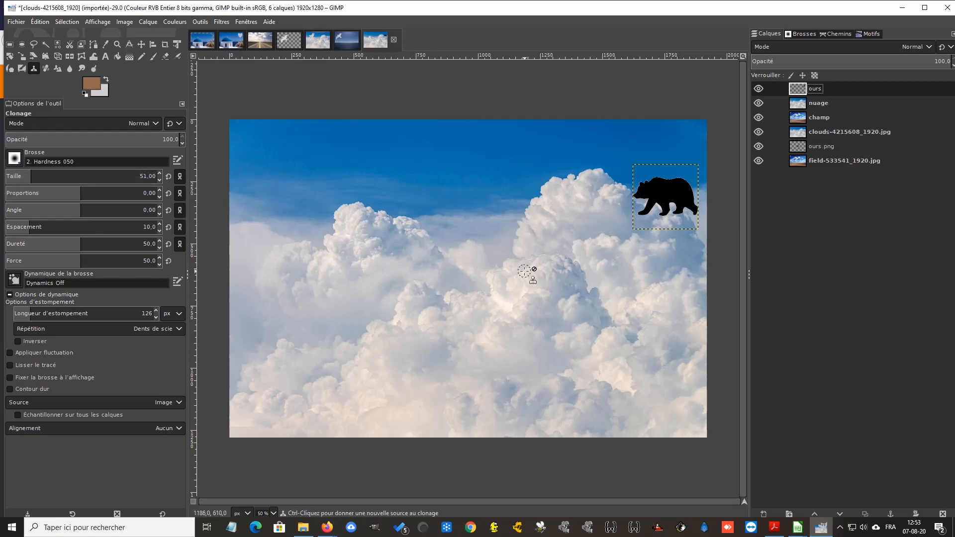
{"action": "key", "text": "ctrl"}
{"action": "left_click", "coordinate": [563, 413], "text": "ctrl"}
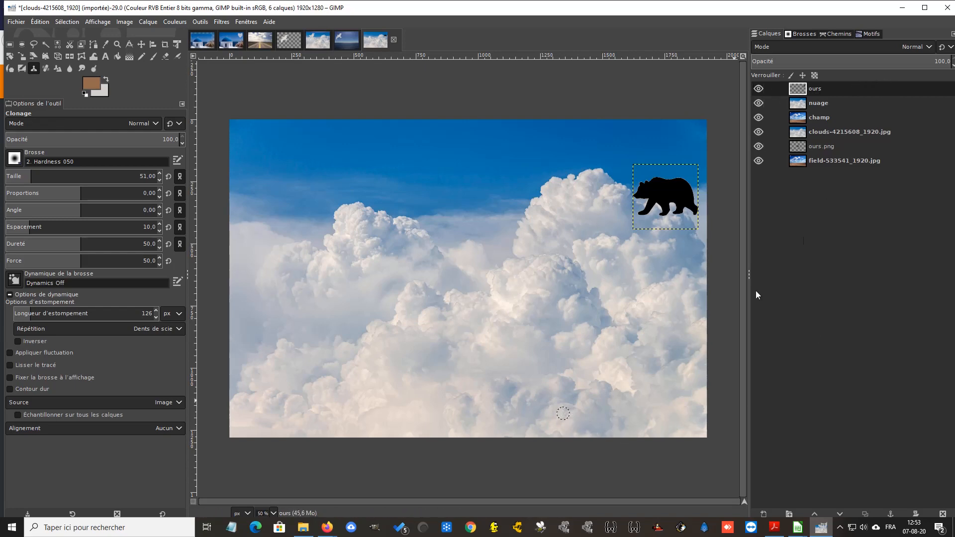
{"action": "left_click", "coordinate": [831, 102]}
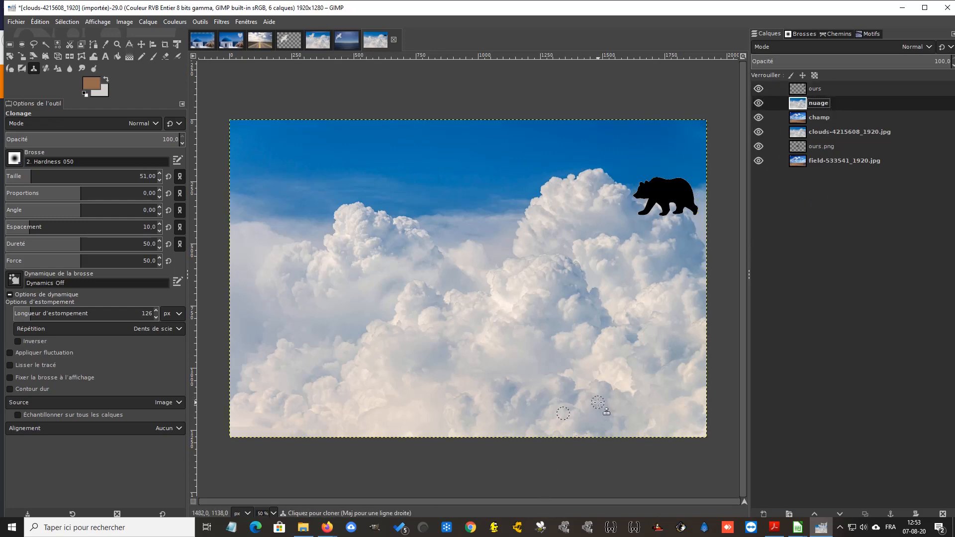
Clone the cloud texture over the bear's body on the ours layer, working at 200% zoom to fill its torso
{"action": "left_click", "coordinate": [839, 90]}
{"action": "mouse_move", "coordinate": [649, 208]}
{"action": "left_mouse_down"}
{"action": "mouse_move", "coordinate": [669, 189]}
{"action": "mouse_move", "coordinate": [683, 190]}
{"action": "mouse_move", "coordinate": [682, 200]}
{"action": "mouse_move", "coordinate": [683, 186]}
{"action": "mouse_move", "coordinate": [690, 207]}
{"action": "mouse_move", "coordinate": [662, 187]}
{"action": "mouse_move", "coordinate": [645, 190]}
{"action": "mouse_move", "coordinate": [667, 204]}
{"action": "left_mouse_up"}
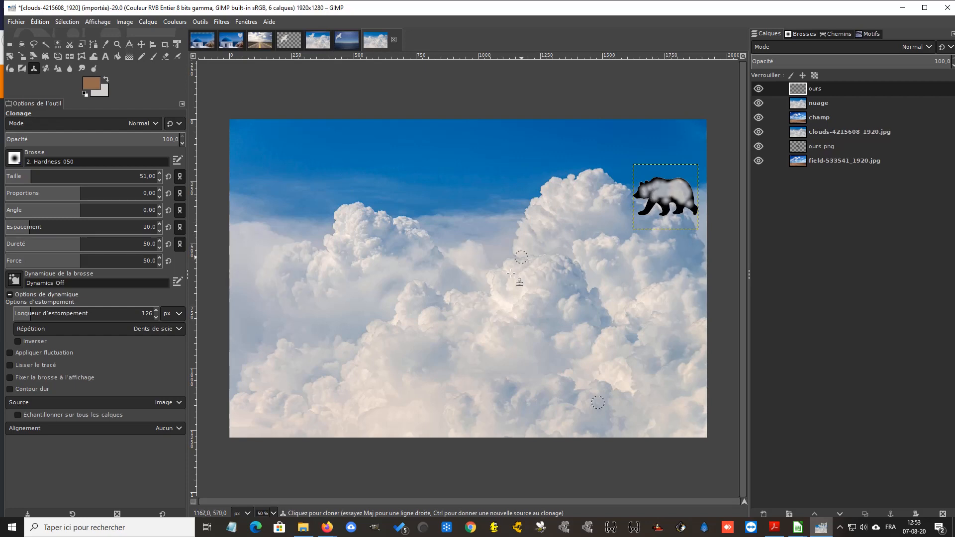
{"action": "left_click", "coordinate": [274, 514]}
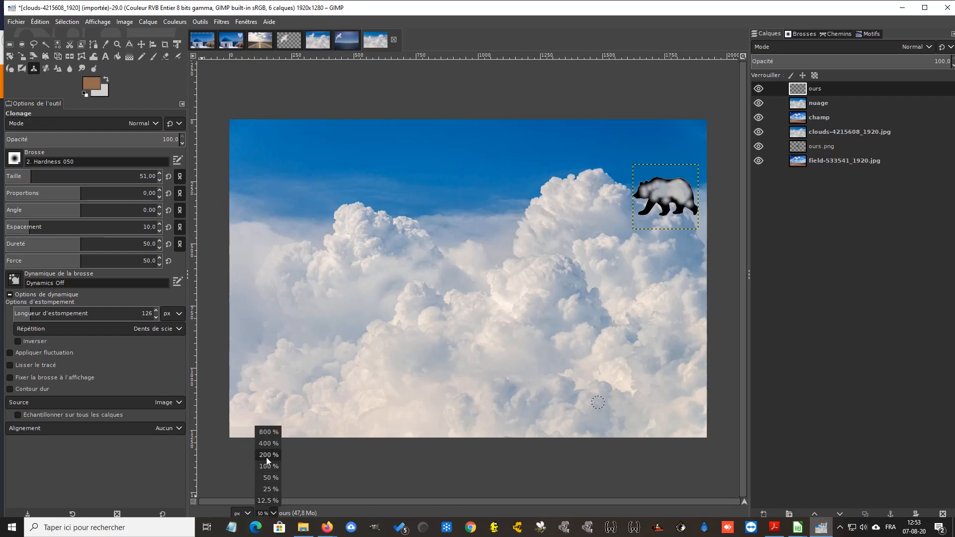
{"action": "left_click", "coordinate": [267, 457]}
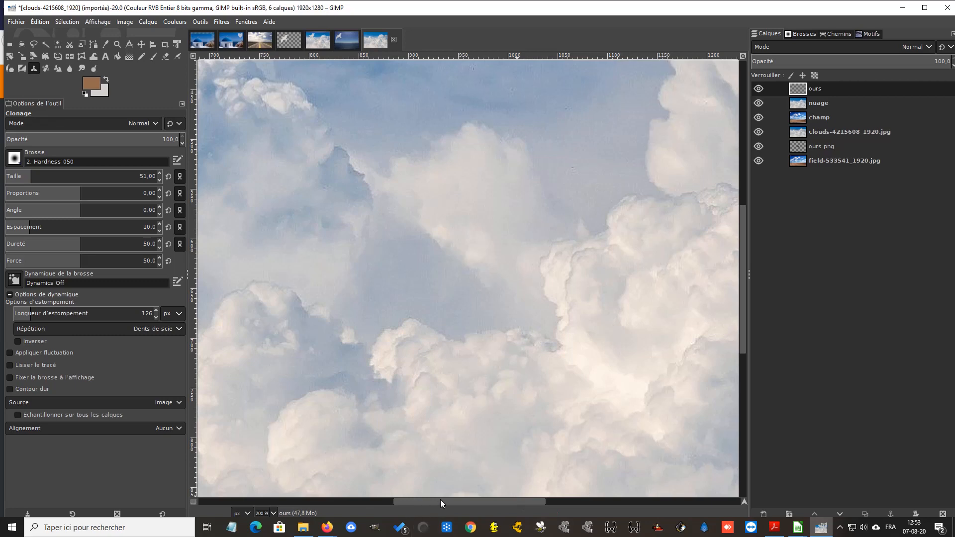
{"action": "left_click_drag", "start_coordinate": [440, 499], "coordinate": [658, 508]}
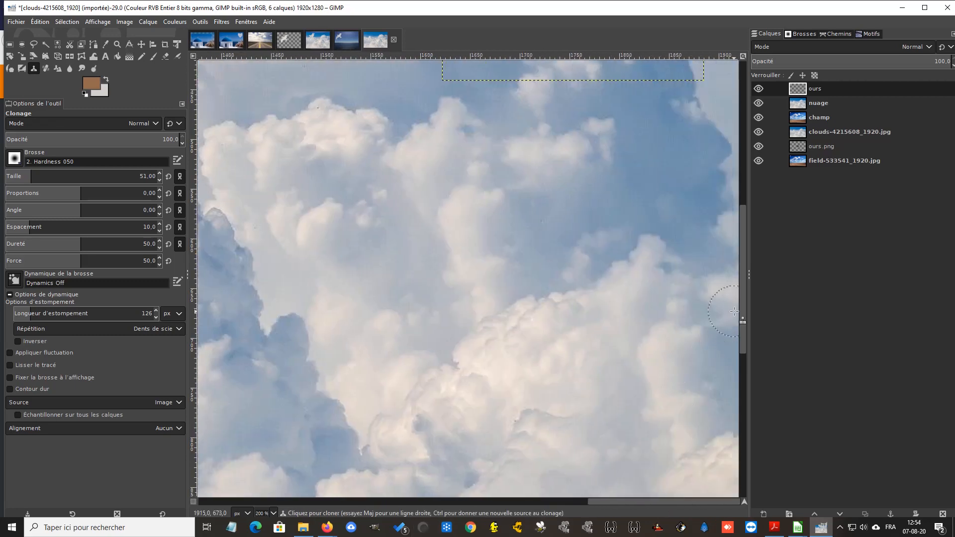
{"action": "left_click_drag", "start_coordinate": [740, 298], "coordinate": [759, 207]}
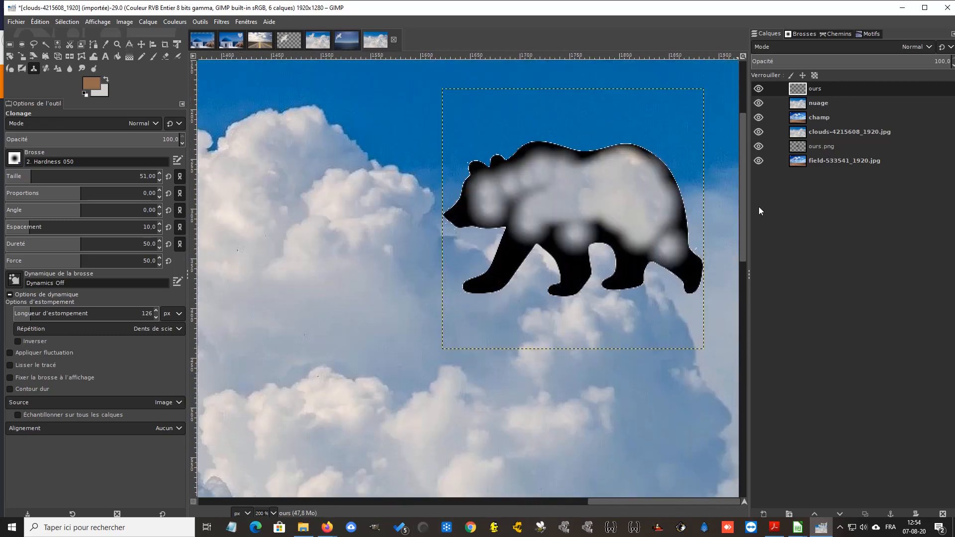
{"action": "left_click", "coordinate": [637, 242]}
{"action": "left_click", "coordinate": [669, 245]}
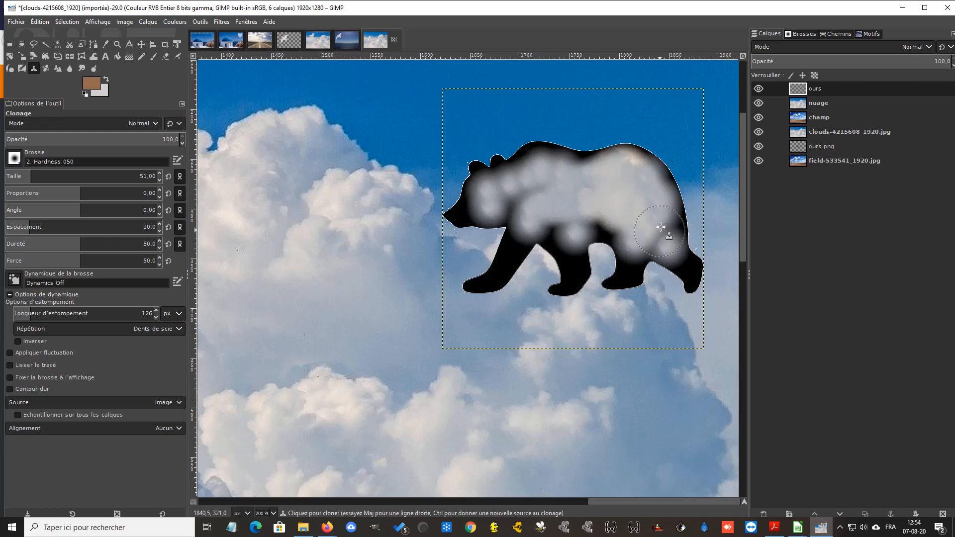
{"action": "mouse_move", "coordinate": [595, 174]}
{"action": "left_mouse_down"}
{"action": "mouse_move", "coordinate": [520, 162]}
{"action": "mouse_move", "coordinate": [498, 182]}
{"action": "mouse_move", "coordinate": [478, 208]}
{"action": "mouse_move", "coordinate": [523, 202]}
{"action": "mouse_move", "coordinate": [530, 238]}
{"action": "left_mouse_up"}
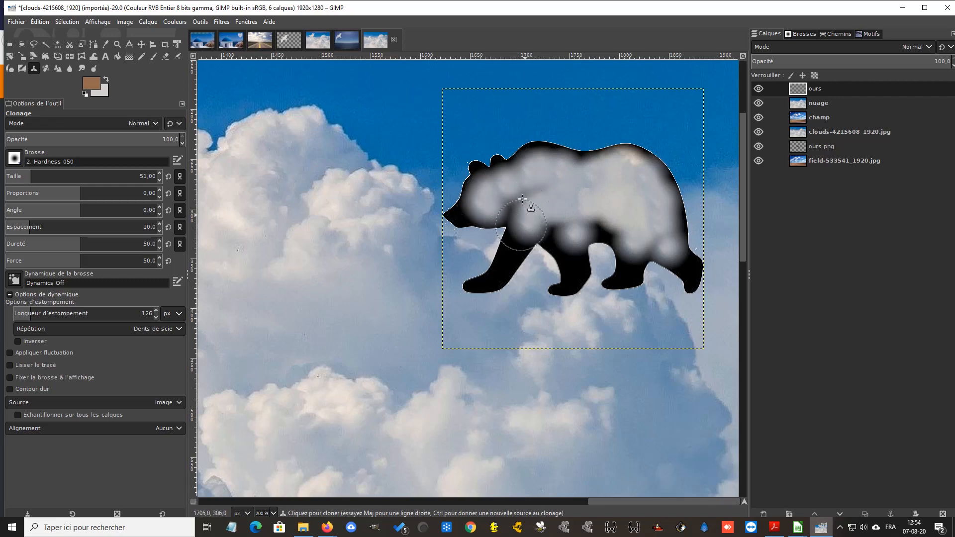
Set the Clone brush size to 30 and cover the bear's legs, hindquarters, back and head with cloud texture
{"action": "left_click", "coordinate": [21, 180]}
{"action": "left_click", "coordinate": [25, 174]}
{"action": "mouse_move", "coordinate": [517, 242]}
{"action": "left_mouse_down"}
{"action": "mouse_move", "coordinate": [488, 281]}
{"action": "mouse_move", "coordinate": [470, 288]}
{"action": "mouse_move", "coordinate": [507, 254]}
{"action": "mouse_move", "coordinate": [512, 230]}
{"action": "mouse_move", "coordinate": [521, 248]}
{"action": "mouse_move", "coordinate": [546, 227]}
{"action": "mouse_move", "coordinate": [553, 245]}
{"action": "mouse_move", "coordinate": [537, 241]}
{"action": "mouse_move", "coordinate": [516, 255]}
{"action": "mouse_move", "coordinate": [512, 272]}
{"action": "mouse_move", "coordinate": [482, 292]}
{"action": "mouse_move", "coordinate": [471, 282]}
{"action": "mouse_move", "coordinate": [480, 292]}
{"action": "mouse_move", "coordinate": [558, 271]}
{"action": "mouse_move", "coordinate": [564, 259]}
{"action": "mouse_move", "coordinate": [567, 273]}
{"action": "mouse_move", "coordinate": [556, 252]}
{"action": "mouse_move", "coordinate": [576, 225]}
{"action": "mouse_move", "coordinate": [611, 237]}
{"action": "mouse_move", "coordinate": [594, 235]}
{"action": "mouse_move", "coordinate": [574, 251]}
{"action": "mouse_move", "coordinate": [577, 279]}
{"action": "mouse_move", "coordinate": [561, 294]}
{"action": "mouse_move", "coordinate": [590, 271]}
{"action": "mouse_move", "coordinate": [592, 278]}
{"action": "mouse_move", "coordinate": [587, 254]}
{"action": "mouse_move", "coordinate": [569, 247]}
{"action": "left_mouse_up"}
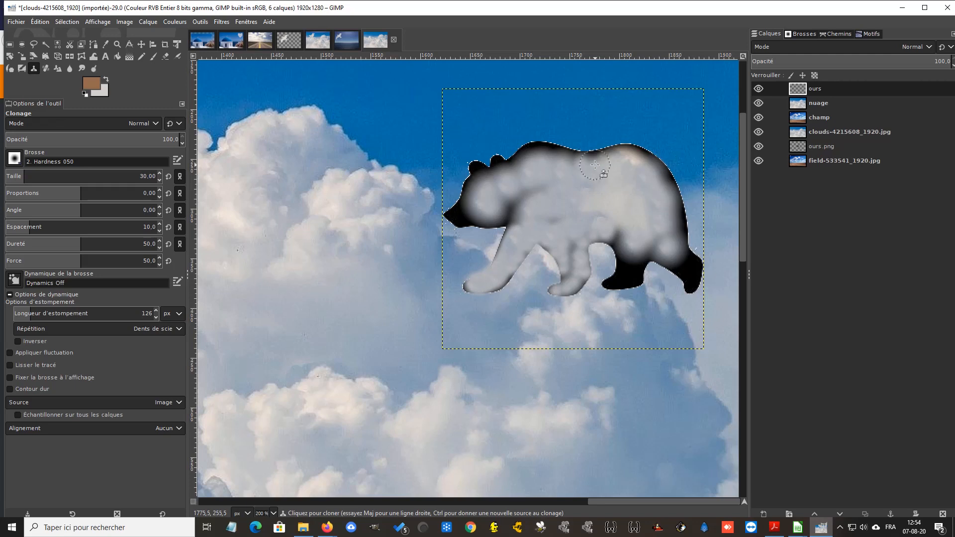
{"action": "mouse_move", "coordinate": [600, 160]}
{"action": "left_mouse_down"}
{"action": "mouse_move", "coordinate": [652, 170]}
{"action": "mouse_move", "coordinate": [677, 208]}
{"action": "mouse_move", "coordinate": [670, 194]}
{"action": "mouse_move", "coordinate": [693, 281]}
{"action": "mouse_move", "coordinate": [669, 258]}
{"action": "mouse_move", "coordinate": [640, 256]}
{"action": "mouse_move", "coordinate": [634, 272]}
{"action": "mouse_move", "coordinate": [613, 284]}
{"action": "mouse_move", "coordinate": [615, 243]}
{"action": "left_mouse_up"}
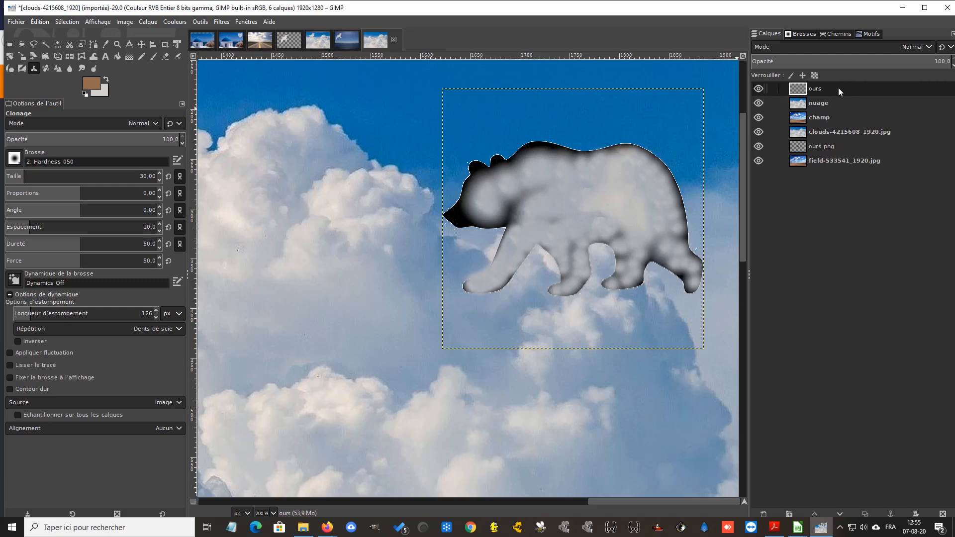
{"action": "mouse_move", "coordinate": [547, 152]}
{"action": "left_mouse_down"}
{"action": "mouse_move", "coordinate": [526, 160]}
{"action": "mouse_move", "coordinate": [629, 158]}
{"action": "mouse_move", "coordinate": [665, 184]}
{"action": "mouse_move", "coordinate": [679, 237]}
{"action": "mouse_move", "coordinate": [648, 192]}
{"action": "mouse_move", "coordinate": [590, 163]}
{"action": "mouse_move", "coordinate": [479, 172]}
{"action": "mouse_move", "coordinate": [456, 216]}
{"action": "mouse_move", "coordinate": [502, 216]}
{"action": "mouse_move", "coordinate": [527, 197]}
{"action": "mouse_move", "coordinate": [559, 194]}
{"action": "mouse_move", "coordinate": [525, 190]}
{"action": "mouse_move", "coordinate": [514, 198]}
{"action": "mouse_move", "coordinate": [570, 185]}
{"action": "left_mouse_up"}
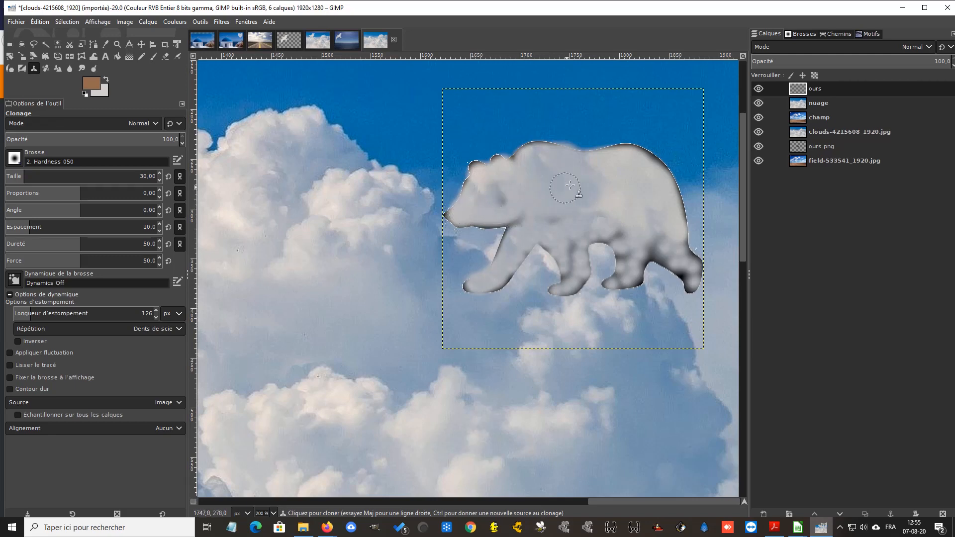
Clone cloud texture over the remaining dark edges of the bear's hindquarters, belly, back, head and front legs
{"action": "mouse_move", "coordinate": [637, 168]}
{"action": "left_mouse_down"}
{"action": "mouse_move", "coordinate": [614, 152]}
{"action": "mouse_move", "coordinate": [651, 167]}
{"action": "mouse_move", "coordinate": [665, 186]}
{"action": "mouse_move", "coordinate": [690, 281]}
{"action": "mouse_move", "coordinate": [683, 257]}
{"action": "mouse_move", "coordinate": [669, 253]}
{"action": "mouse_move", "coordinate": [680, 264]}
{"action": "mouse_move", "coordinate": [656, 245]}
{"action": "mouse_move", "coordinate": [663, 257]}
{"action": "mouse_move", "coordinate": [645, 253]}
{"action": "mouse_move", "coordinate": [634, 278]}
{"action": "mouse_move", "coordinate": [617, 281]}
{"action": "mouse_move", "coordinate": [630, 274]}
{"action": "mouse_move", "coordinate": [629, 249]}
{"action": "mouse_move", "coordinate": [608, 230]}
{"action": "mouse_move", "coordinate": [623, 255]}
{"action": "mouse_move", "coordinate": [606, 225]}
{"action": "mouse_move", "coordinate": [571, 236]}
{"action": "mouse_move", "coordinate": [579, 271]}
{"action": "left_mouse_up"}
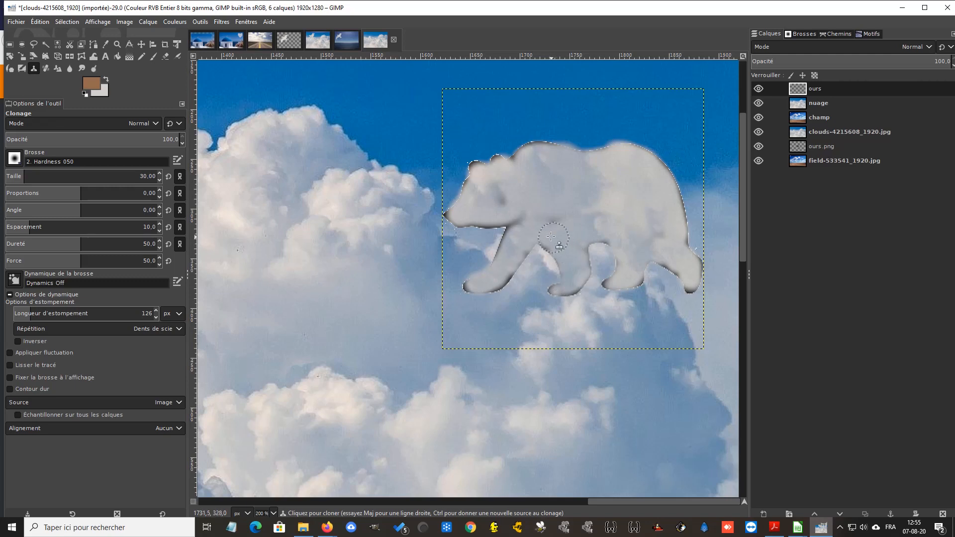
{"action": "mouse_move", "coordinate": [563, 239]}
{"action": "left_mouse_down"}
{"action": "mouse_move", "coordinate": [553, 213]}
{"action": "mouse_move", "coordinate": [520, 207]}
{"action": "mouse_move", "coordinate": [518, 221]}
{"action": "mouse_move", "coordinate": [516, 204]}
{"action": "mouse_move", "coordinate": [497, 193]}
{"action": "mouse_move", "coordinate": [521, 160]}
{"action": "mouse_move", "coordinate": [545, 155]}
{"action": "mouse_move", "coordinate": [522, 171]}
{"action": "mouse_move", "coordinate": [477, 170]}
{"action": "mouse_move", "coordinate": [481, 192]}
{"action": "mouse_move", "coordinate": [453, 213]}
{"action": "left_mouse_up"}
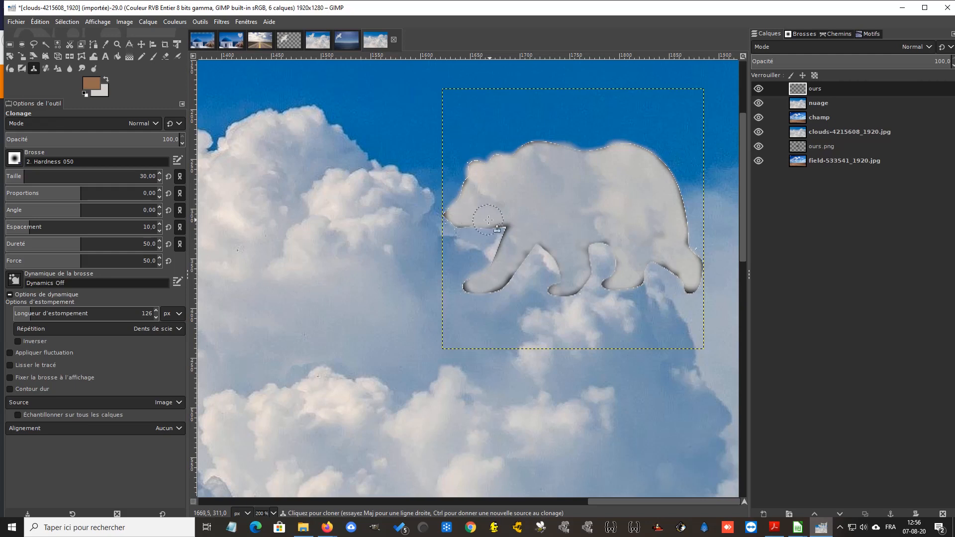
{"action": "mouse_move", "coordinate": [525, 227]}
{"action": "left_mouse_down"}
{"action": "mouse_move", "coordinate": [502, 275]}
{"action": "mouse_move", "coordinate": [468, 286]}
{"action": "mouse_move", "coordinate": [511, 268]}
{"action": "mouse_move", "coordinate": [533, 238]}
{"action": "mouse_move", "coordinate": [552, 249]}
{"action": "mouse_move", "coordinate": [506, 251]}
{"action": "left_mouse_up"}
{"action": "mouse_move", "coordinate": [567, 245]}
{"action": "left_mouse_down"}
{"action": "mouse_move", "coordinate": [612, 239]}
{"action": "mouse_move", "coordinate": [577, 244]}
{"action": "left_mouse_up"}
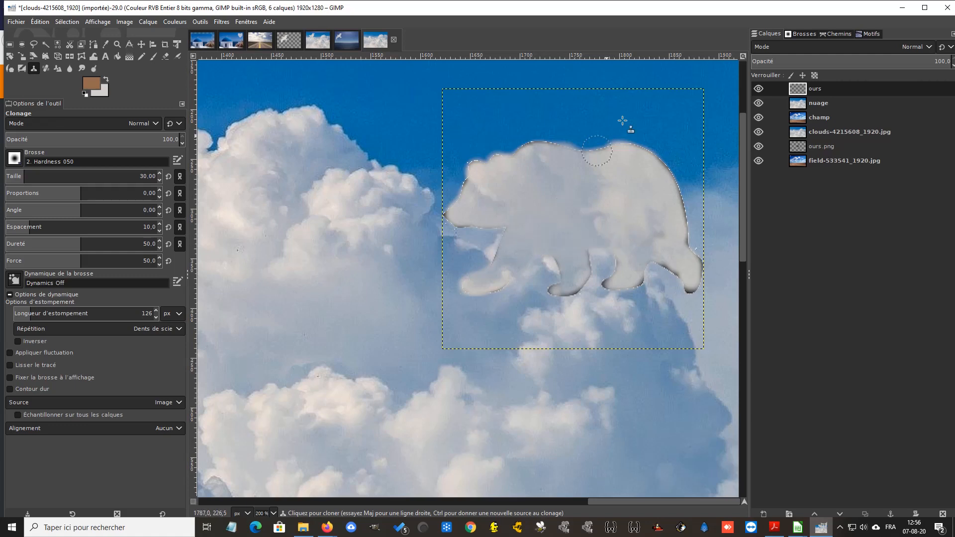
Hide the nuage layer to show the bear against the field sky and make the champ layer active
{"action": "left_click", "coordinate": [758, 102]}
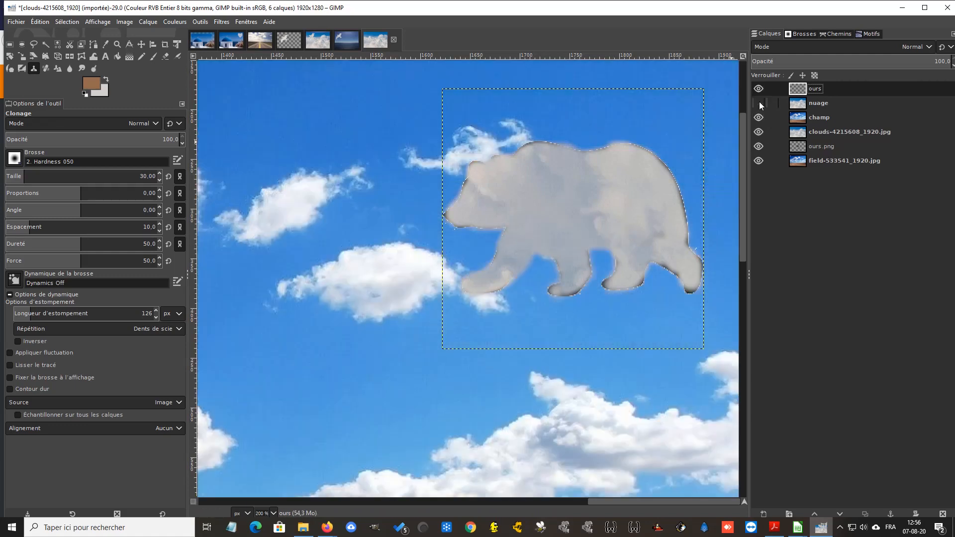
{"action": "left_click", "coordinate": [273, 513]}
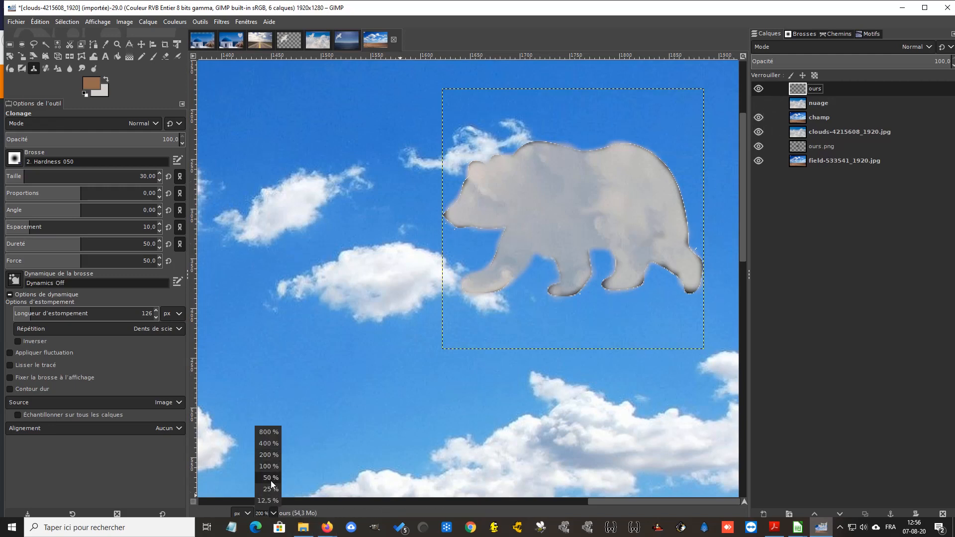
{"action": "left_click", "coordinate": [271, 481]}
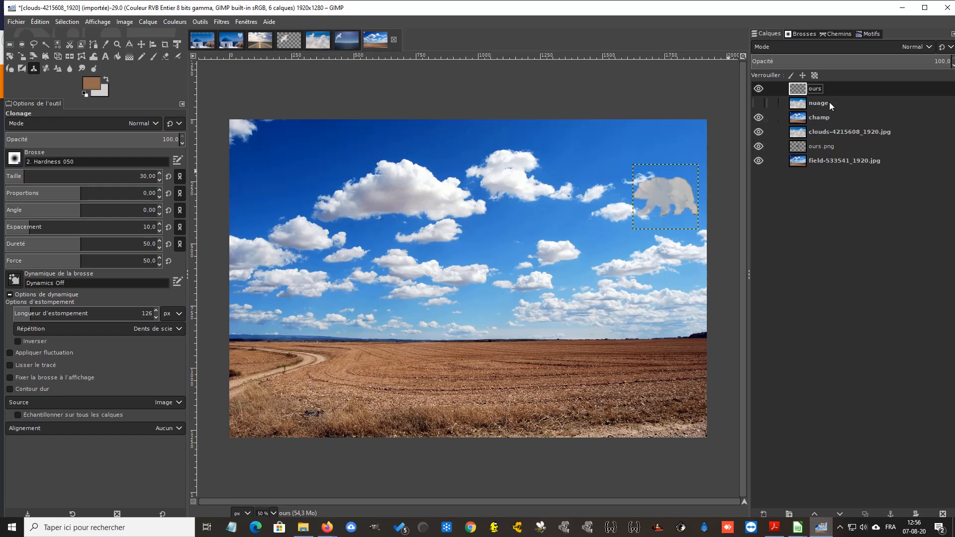
{"action": "left_click", "coordinate": [826, 117]}
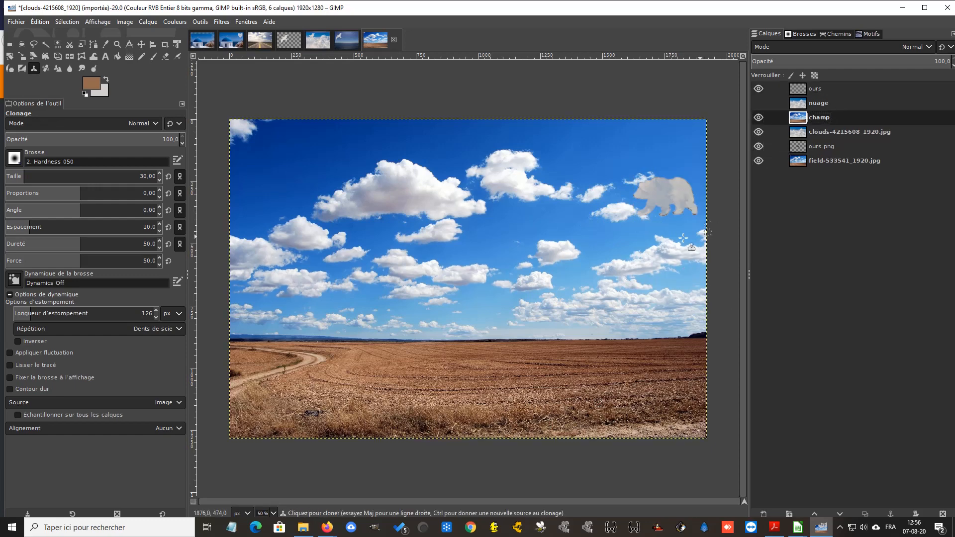